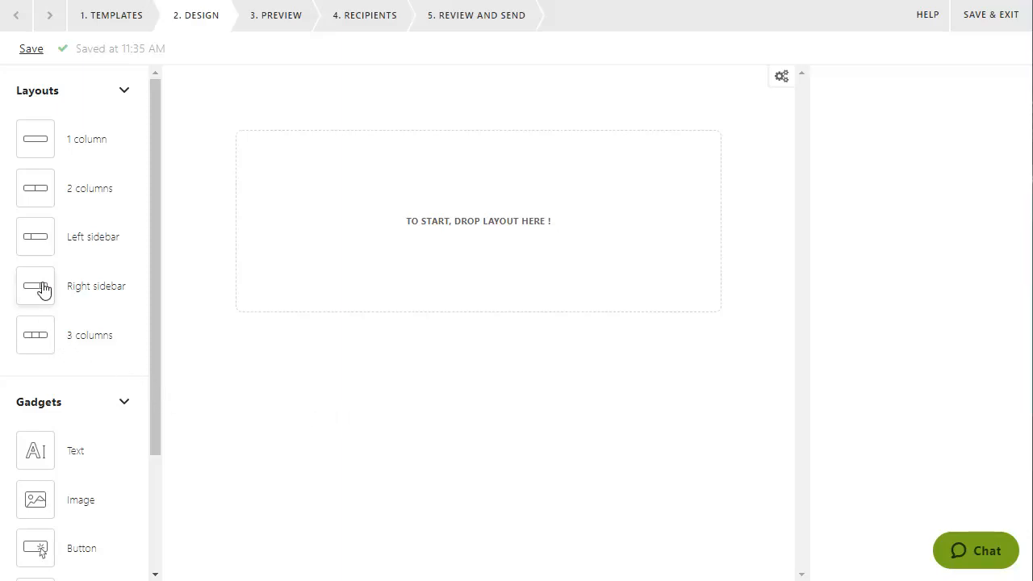
# Build the email structure from four stacked layouts: Right sidebar, 1 column, Left sidebar, and another 1 column
pyautogui.moveTo(44, 288); pyautogui.dragTo(318, 217)
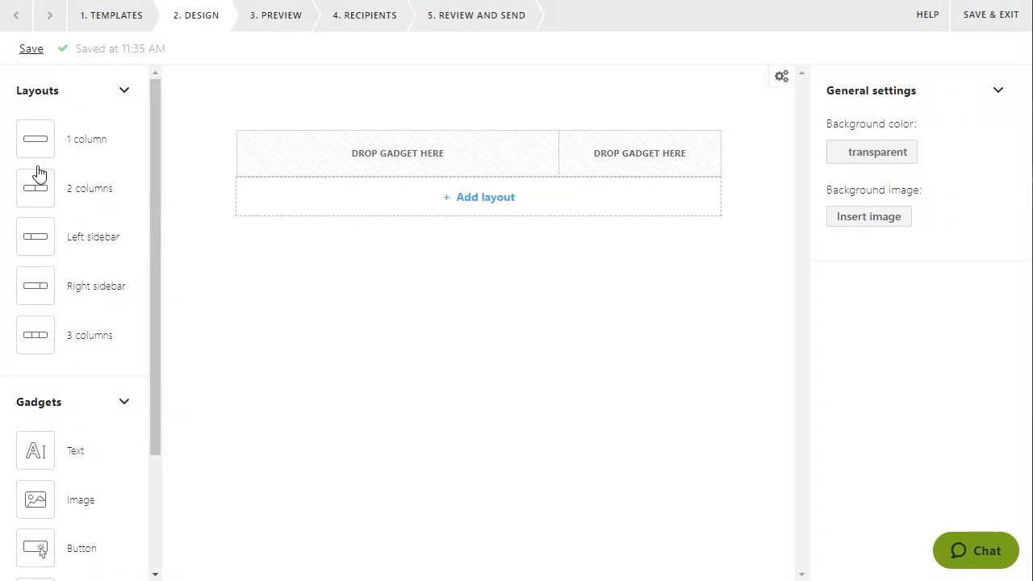
pyautogui.moveTo(28, 147); pyautogui.dragTo(314, 208)
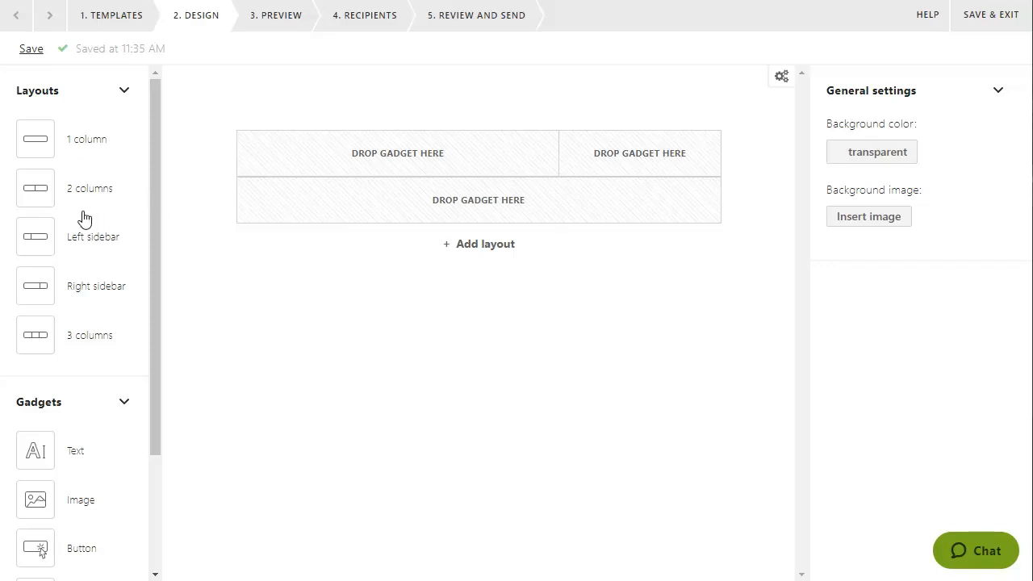
pyautogui.moveTo(63, 239); pyautogui.dragTo(301, 247)
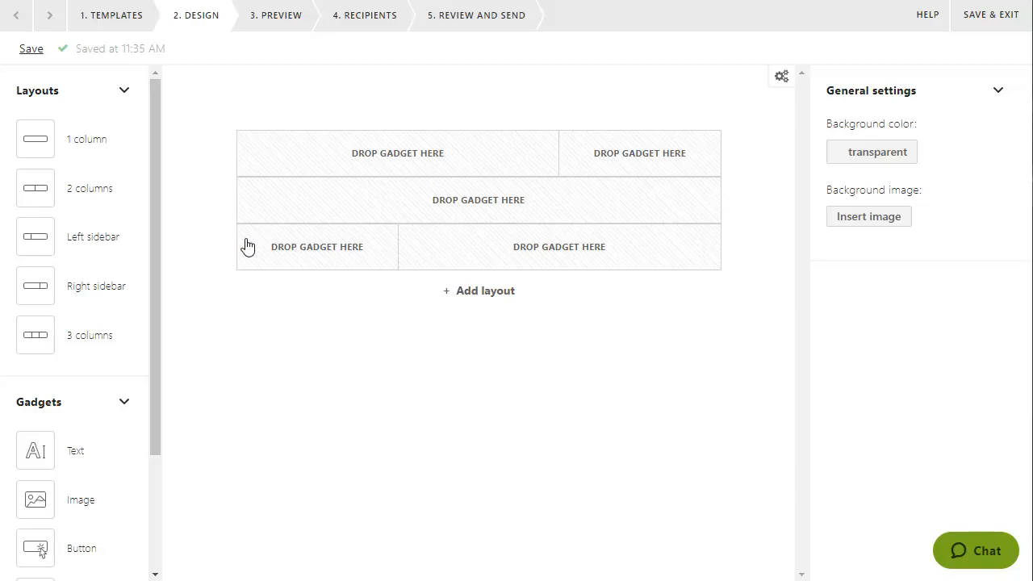
pyautogui.moveTo(44, 147); pyautogui.dragTo(302, 292)
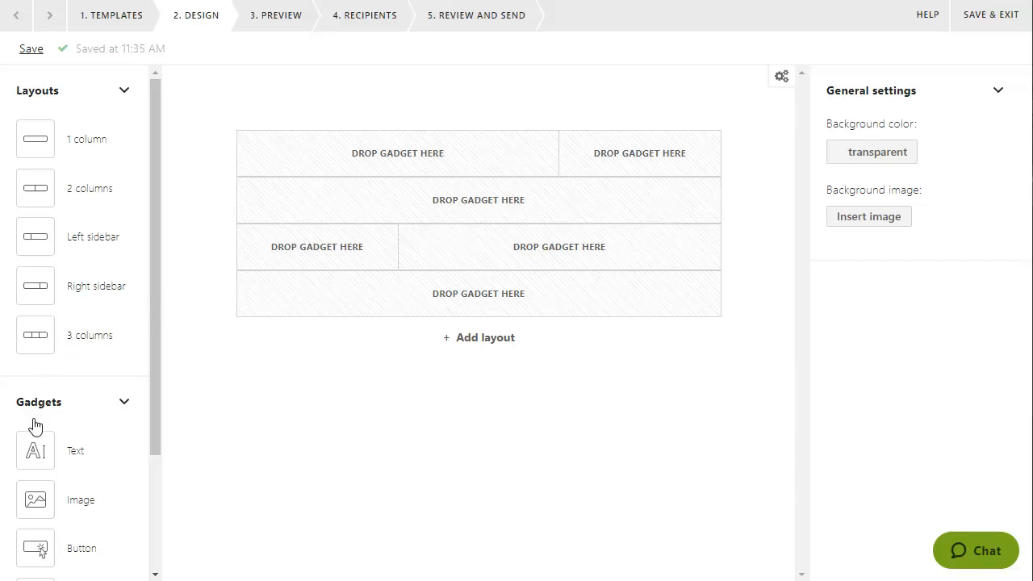
# Add a text gadget to the first row's wide cell and paste in the three lines "Join us for our", "Annual General Meeting", "Learn | Network | Socialize"
pyautogui.moveTo(32, 458); pyautogui.dragTo(356, 164)
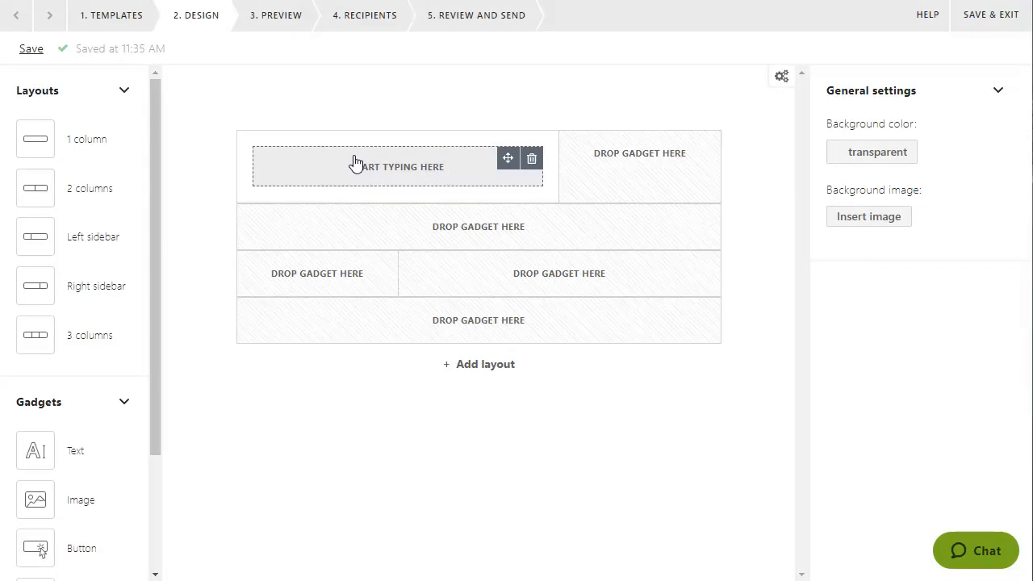
pyautogui.rightClick(356, 162)
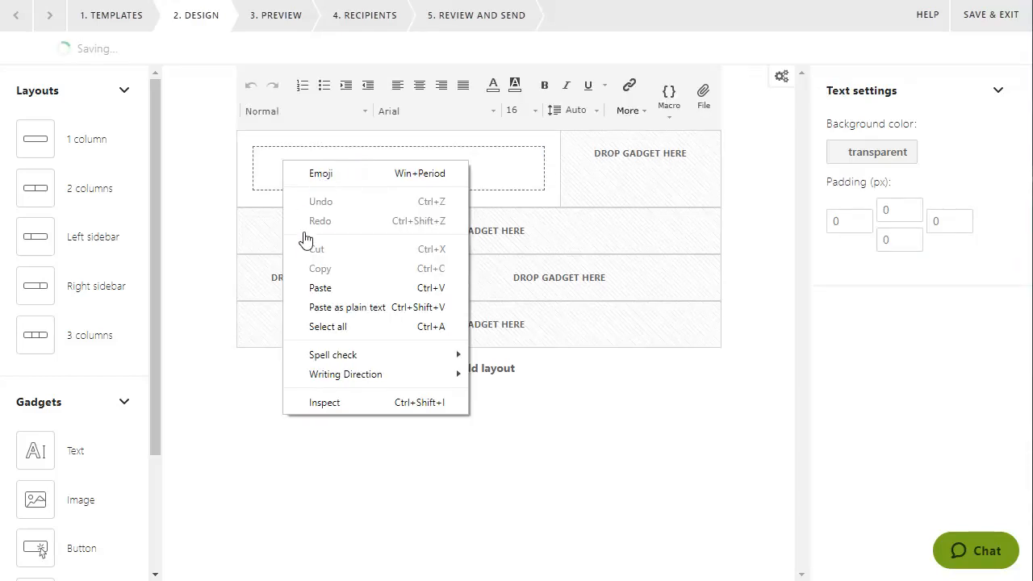
pyautogui.click(303, 289)
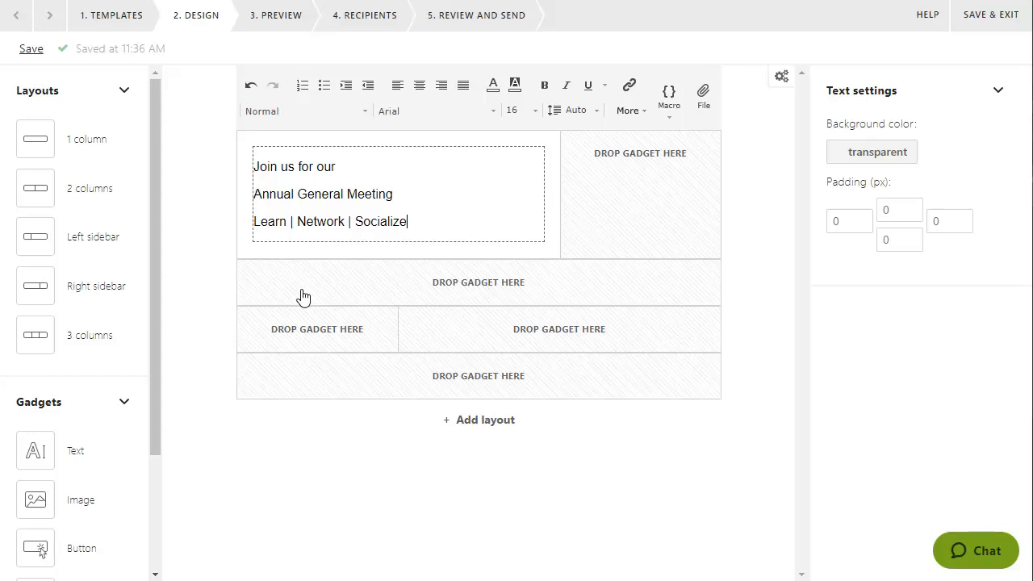
# Center and italicize the "Join us for our" line
pyautogui.tripleClick(255, 171)
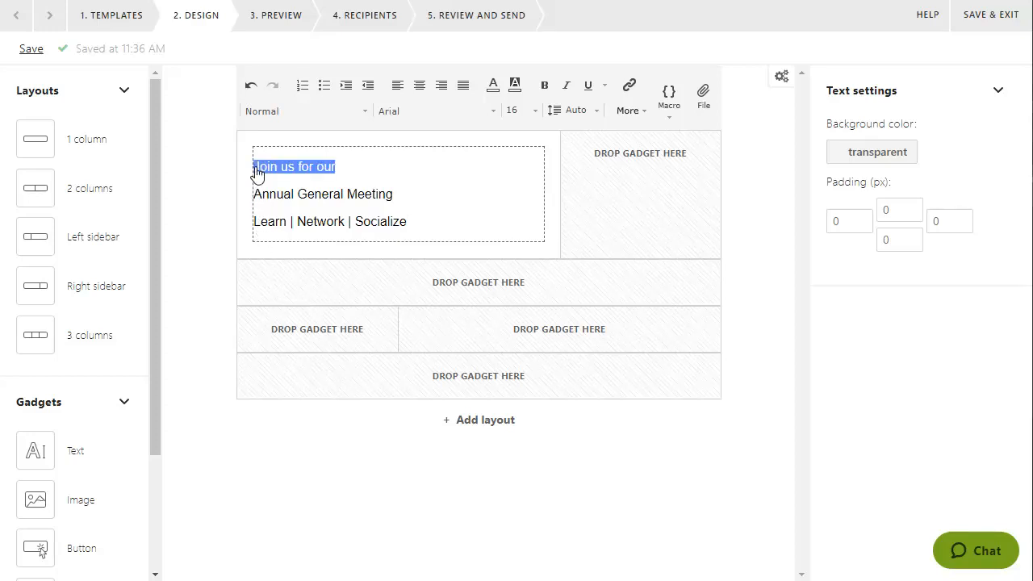
pyautogui.click(420, 87)
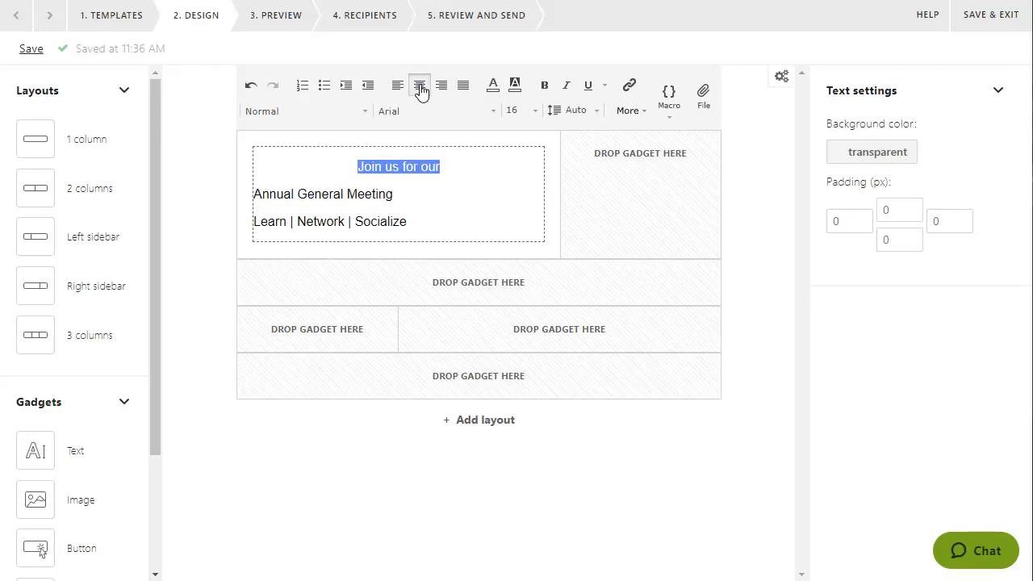
pyautogui.click(567, 86)
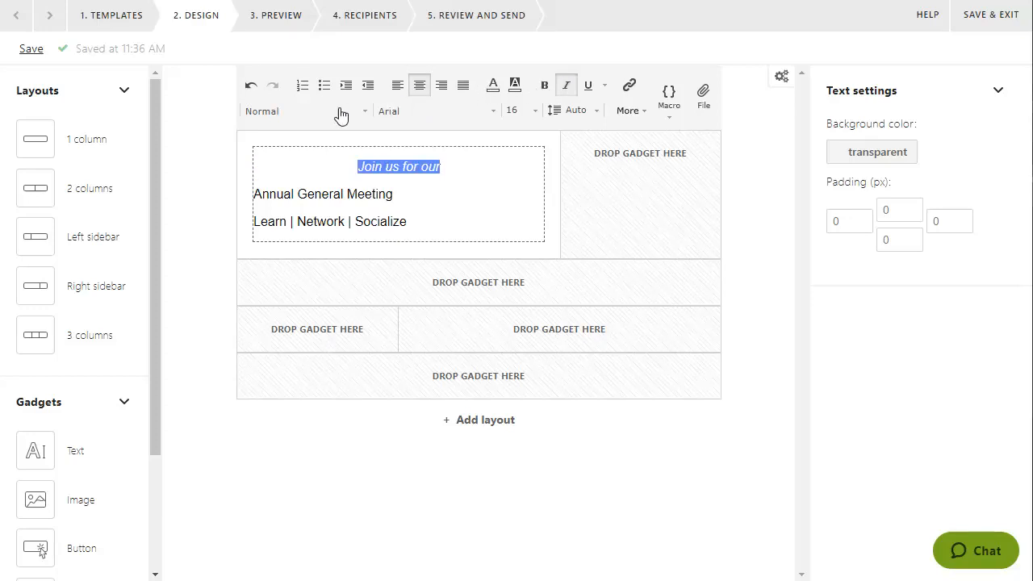
# Format the "Annual General Meeting" line as a centered Heading2
pyautogui.tripleClick(258, 197)
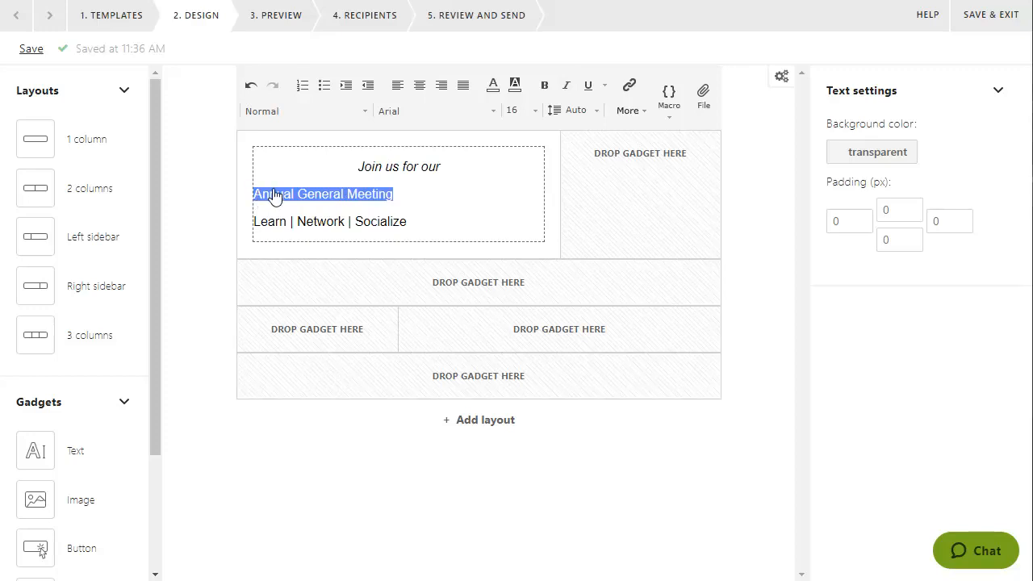
pyautogui.click(325, 113)
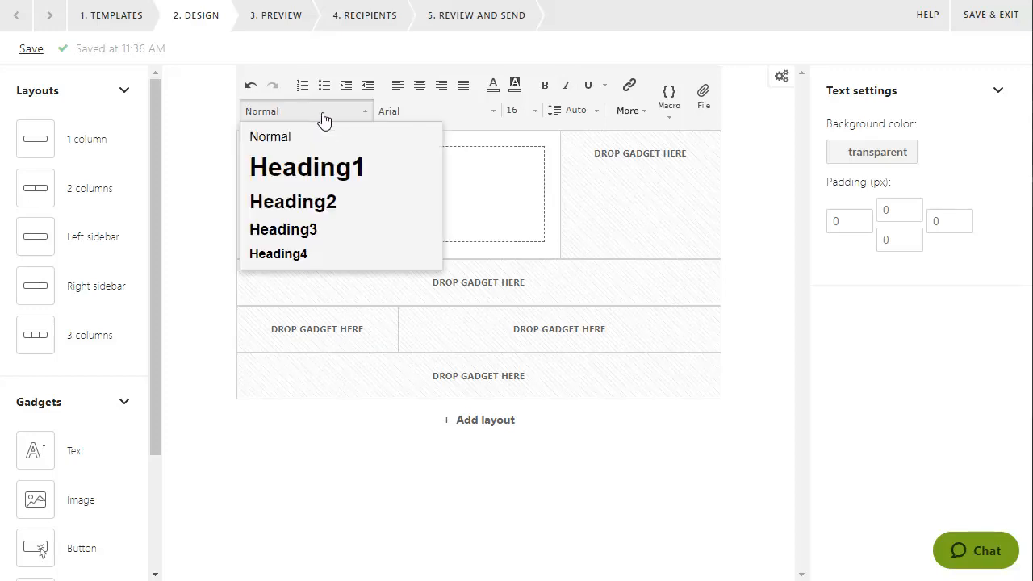
pyautogui.click(314, 201)
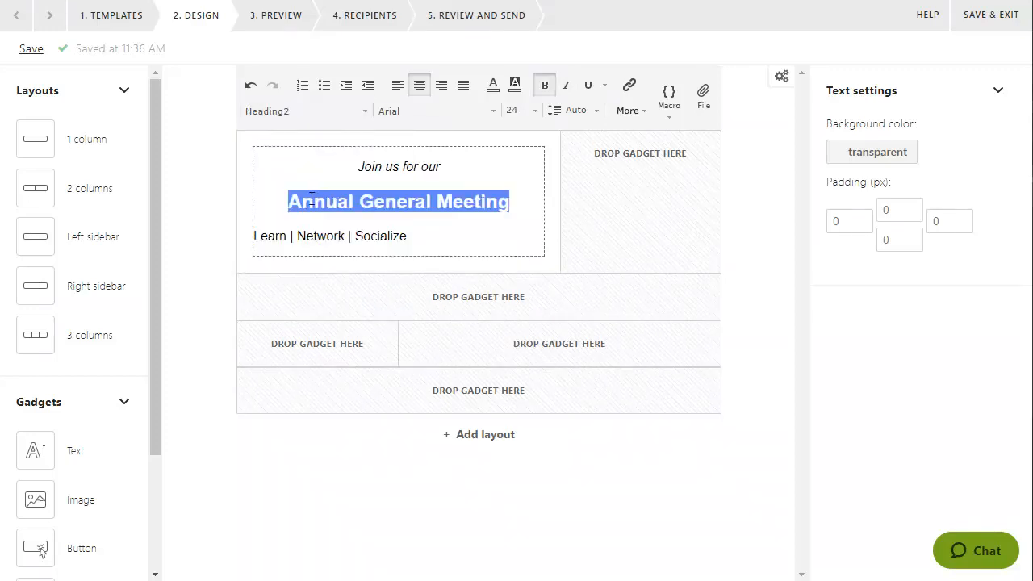
# Center the "Learn | Network | Socialize" line and give it white text on the blue theme color
pyautogui.tripleClick(254, 236)
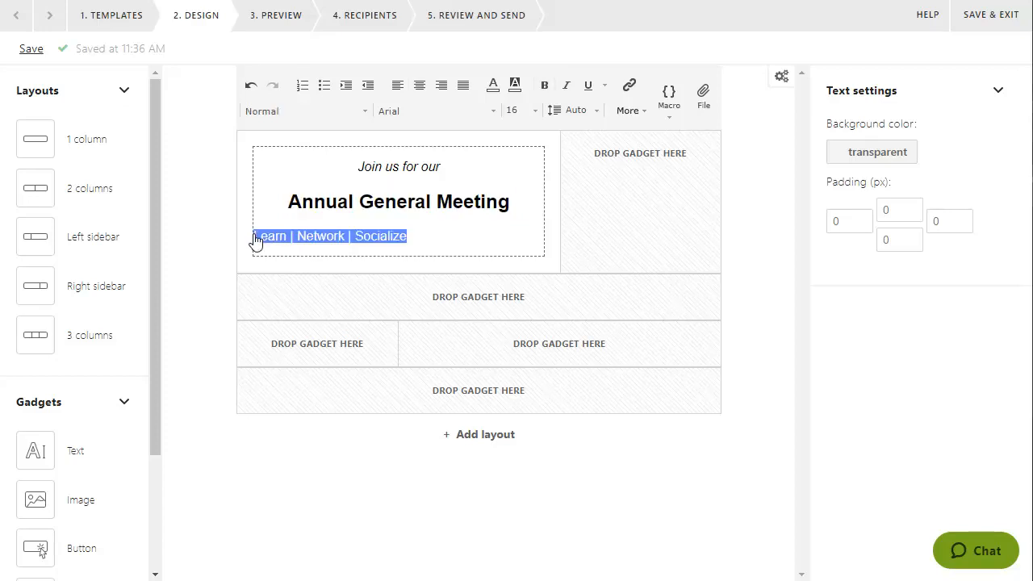
pyautogui.click(420, 87)
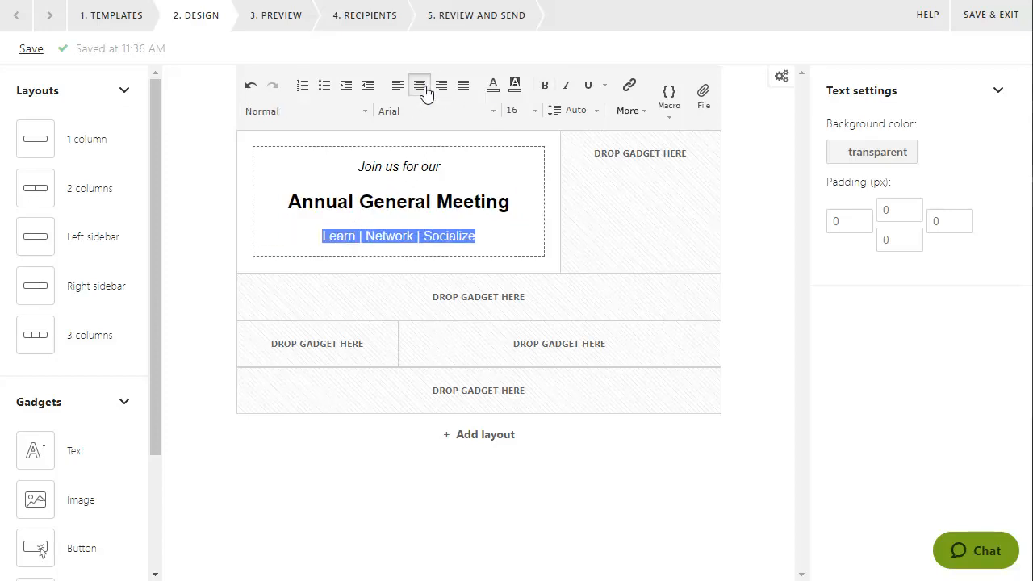
pyautogui.click(492, 89)
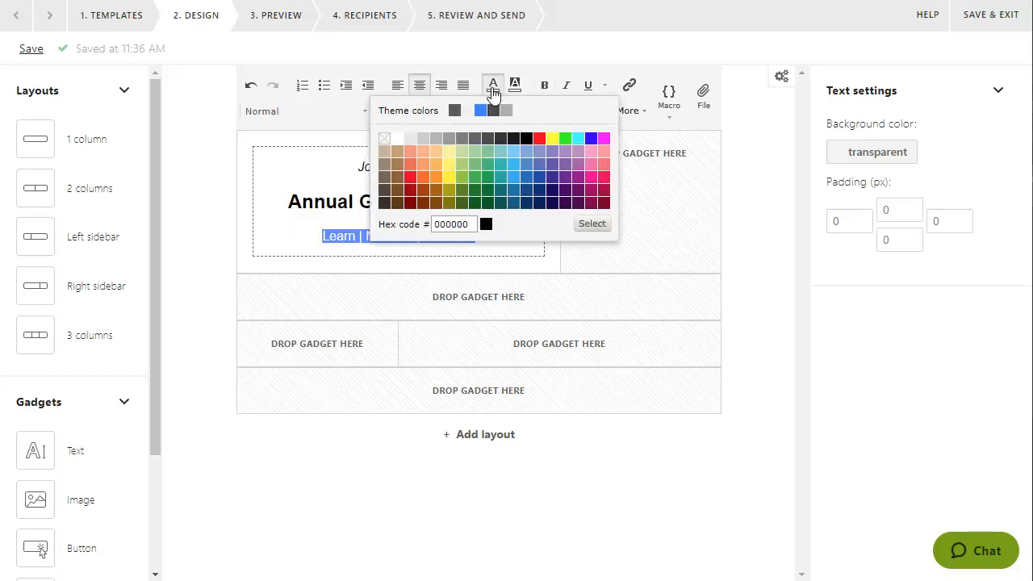
pyautogui.click(396, 139)
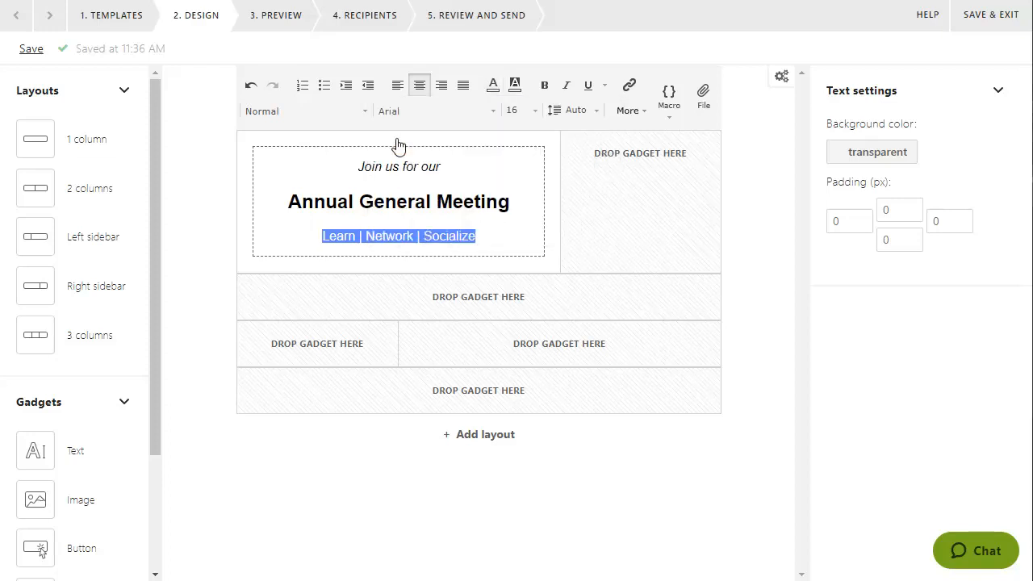
pyautogui.click(515, 86)
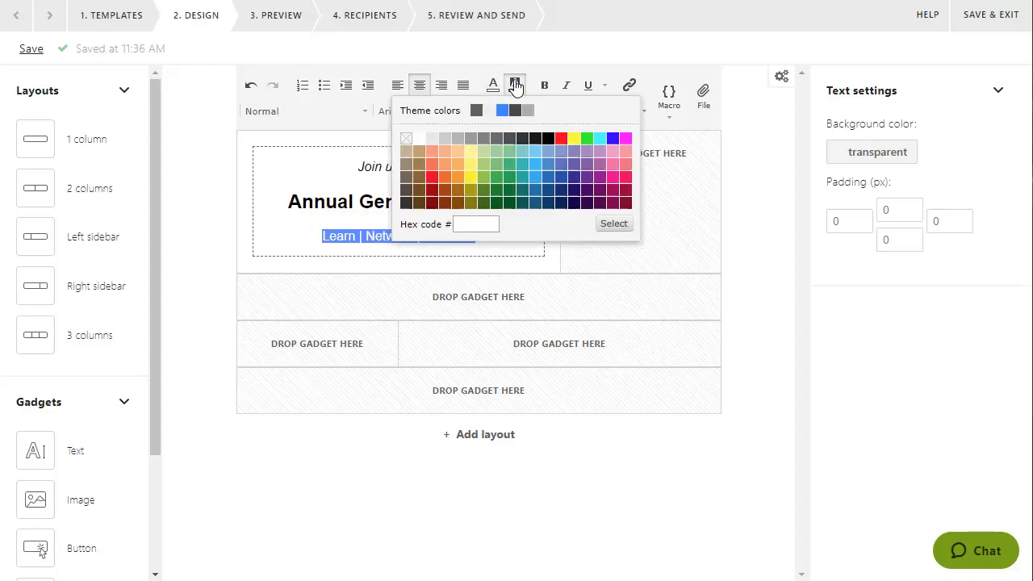
pyautogui.click(508, 116)
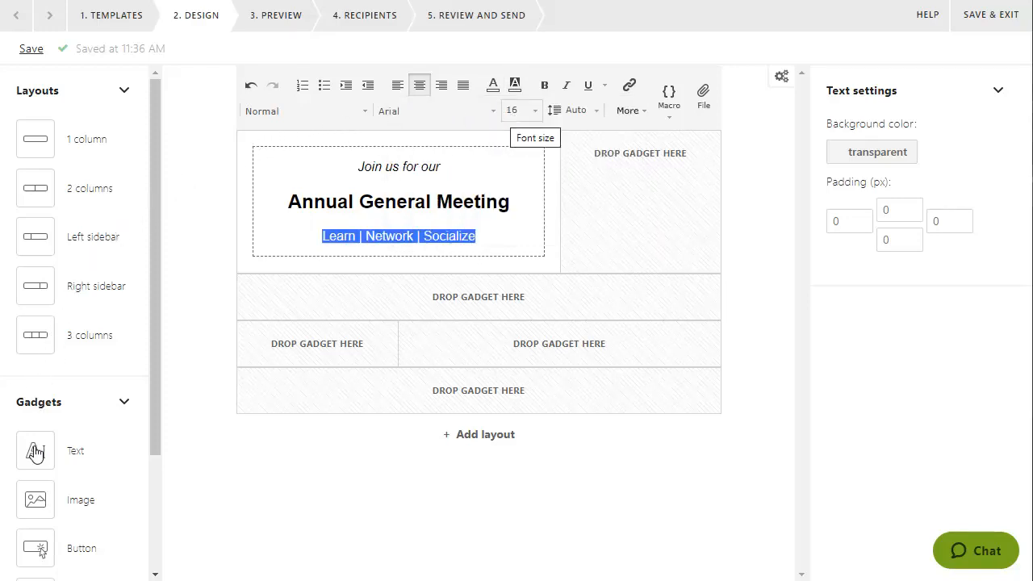
# Add a text gadget to the first row's sidebar cell reading "When: July 31, 2020" and "Where: Downtown Hilton" on separate lines
pyautogui.moveTo(37, 452); pyautogui.dragTo(642, 218)
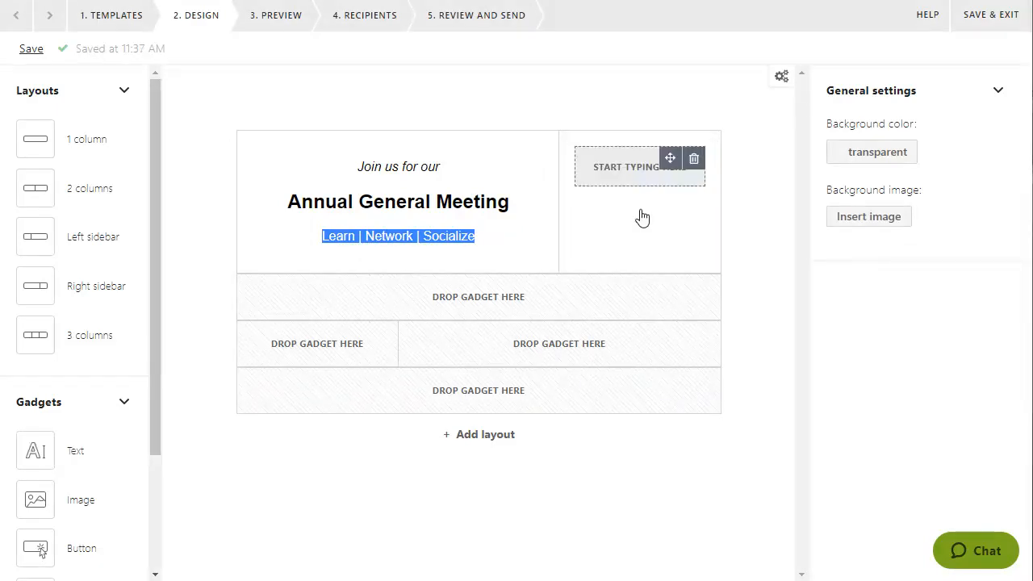
pyautogui.click(619, 171)
pyautogui.write('When: July 31, 2020 Where: Downtown Hilton')
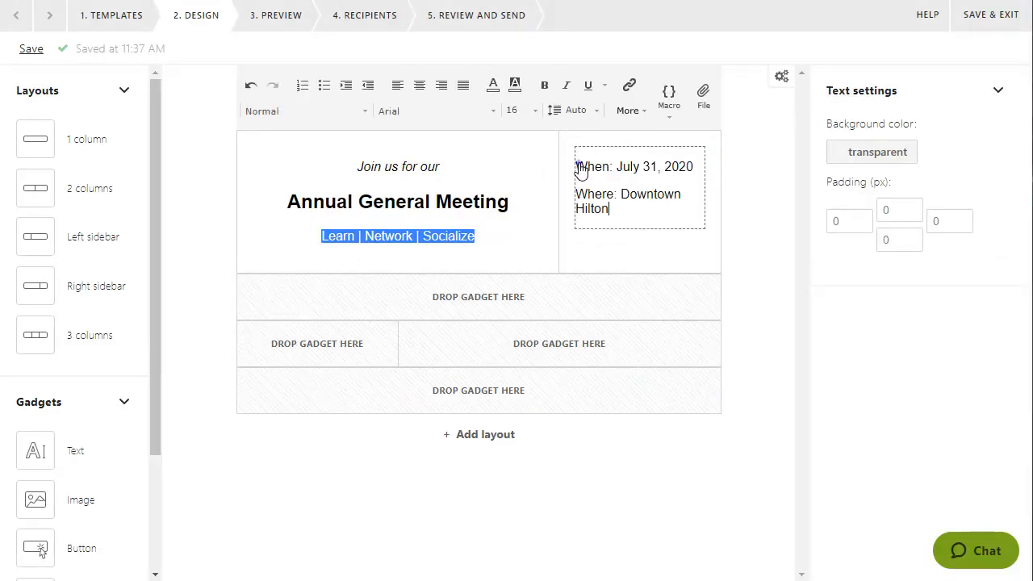
# Center all the When and Where text and set its font size to 14
pyautogui.hotkey('ctrl', 'a')
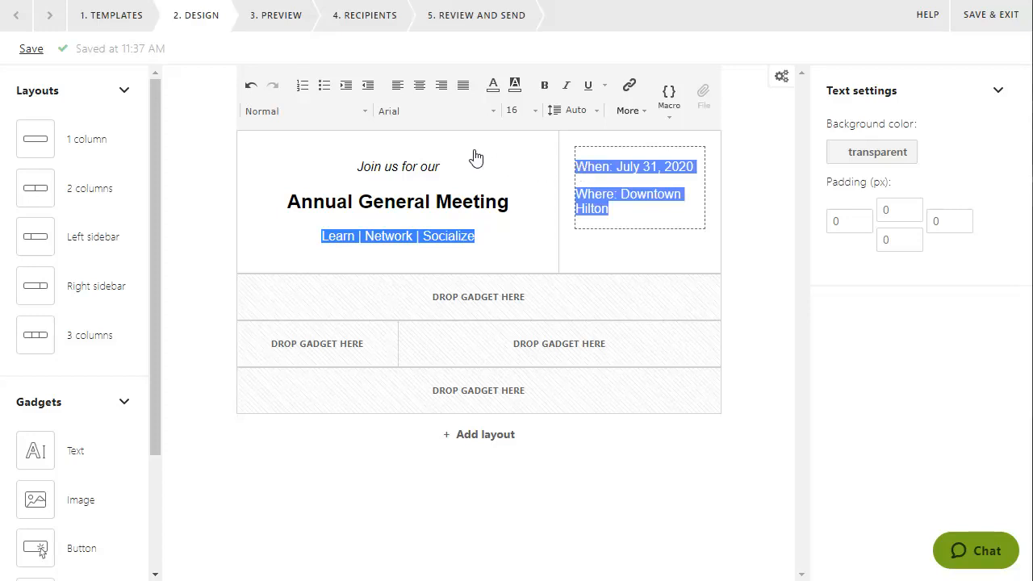
pyautogui.click(419, 85)
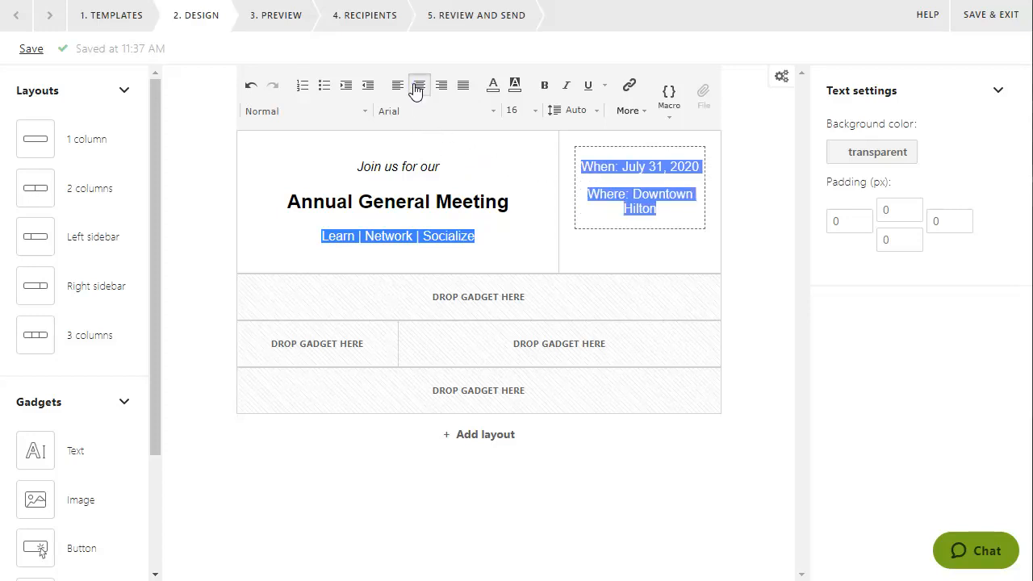
pyautogui.click(534, 111)
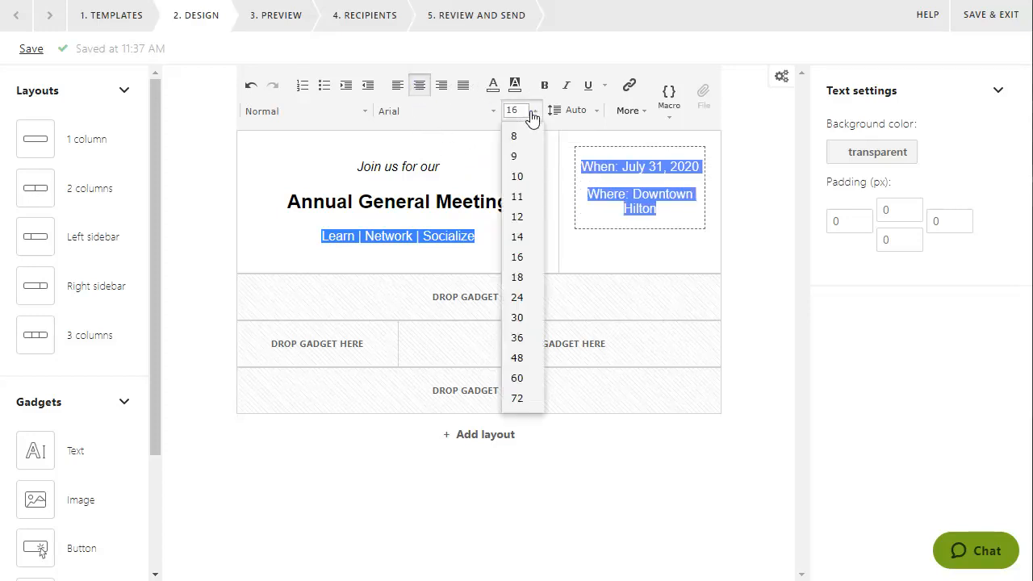
pyautogui.click(531, 236)
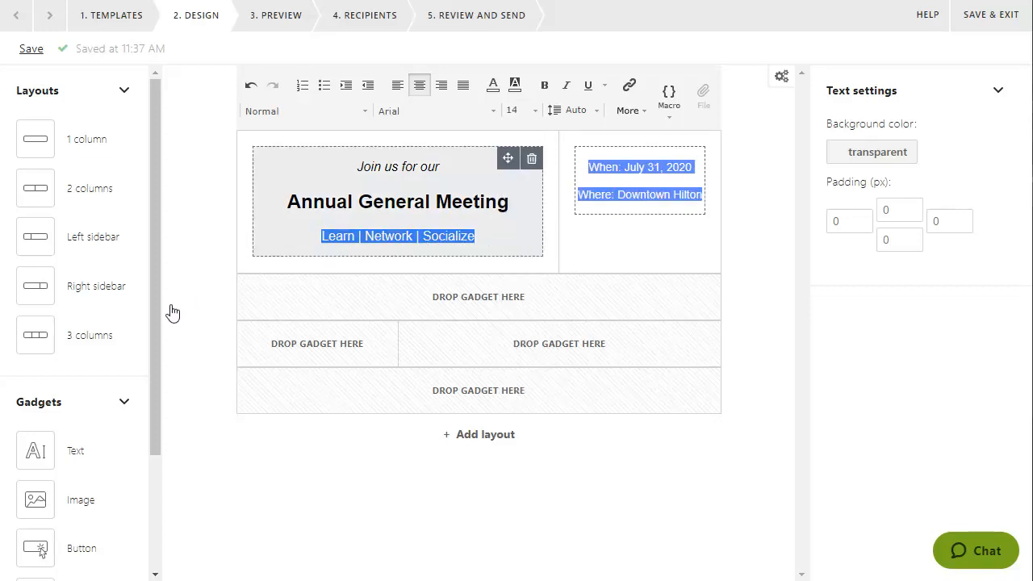
# Add a button gadget below the When and Where text and label it "Register now!"
pyautogui.moveTo(35, 548); pyautogui.dragTo(631, 241)
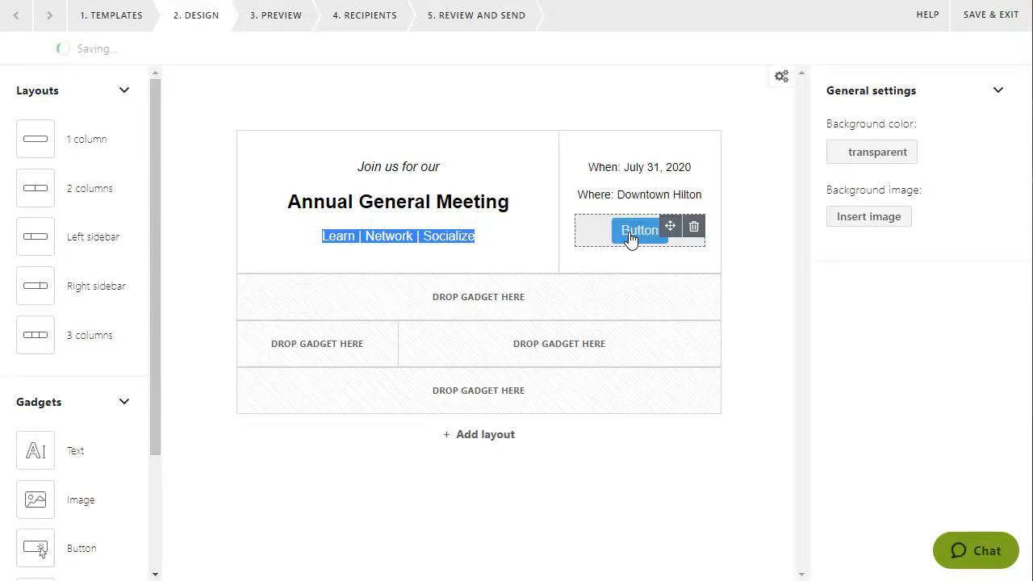
pyautogui.click(631, 240)
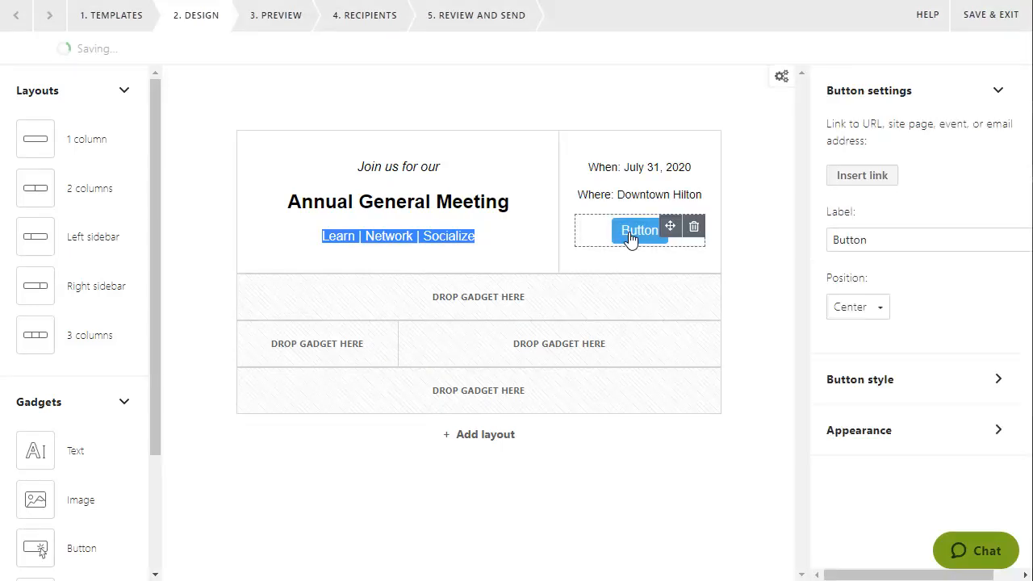
pyautogui.tripleClick(830, 239)
pyautogui.write('Register now!')
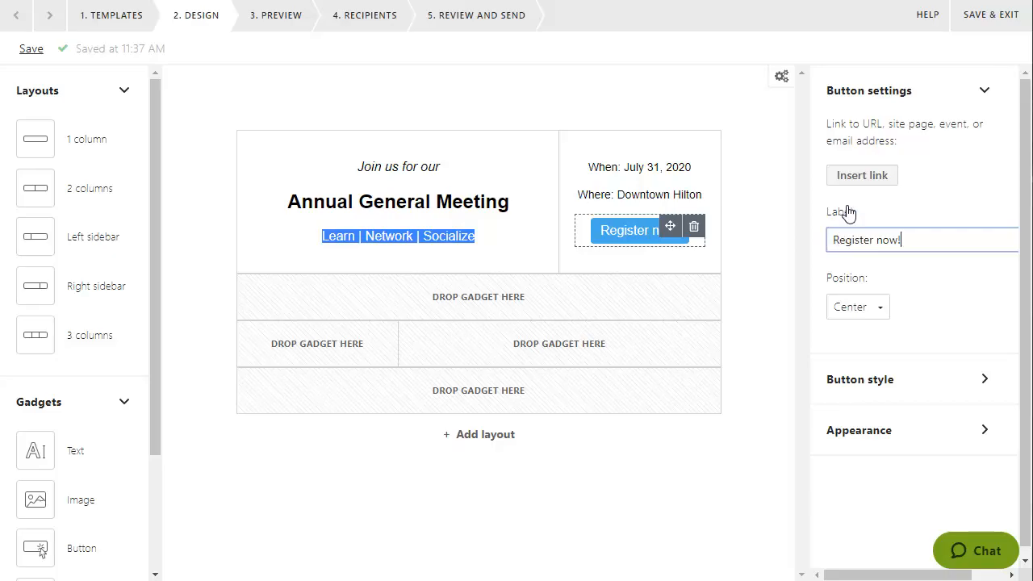
# Link the "Register now!" button to the Annual General Meeting event with the tooltip "Register for AGM"
pyautogui.click(850, 178)
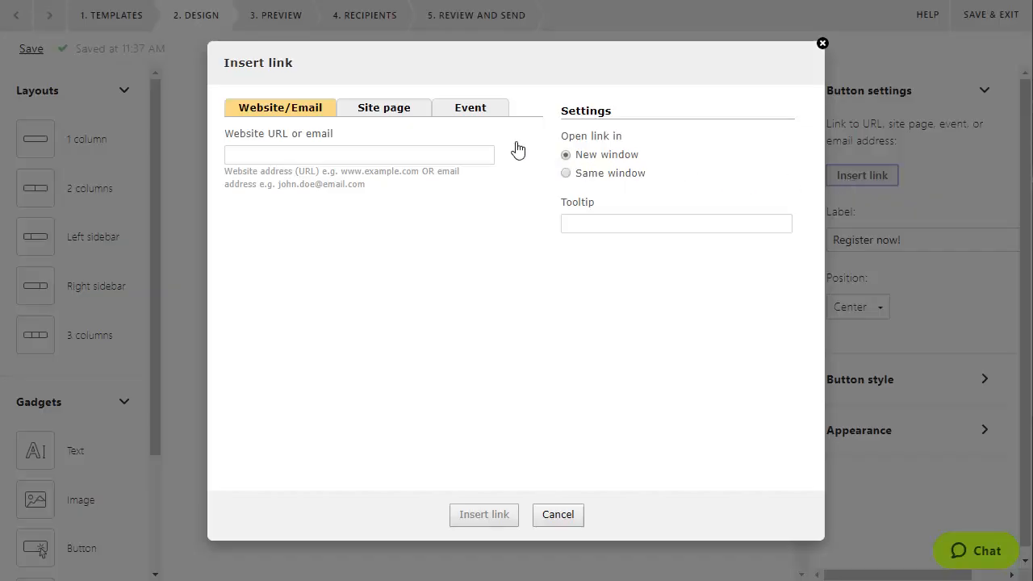
pyautogui.click(482, 111)
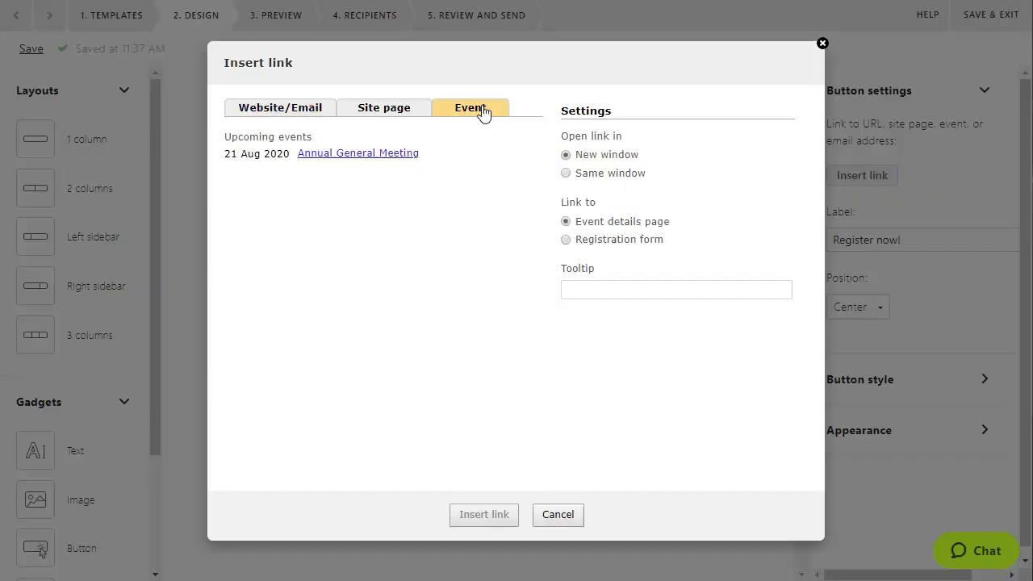
pyautogui.click(351, 159)
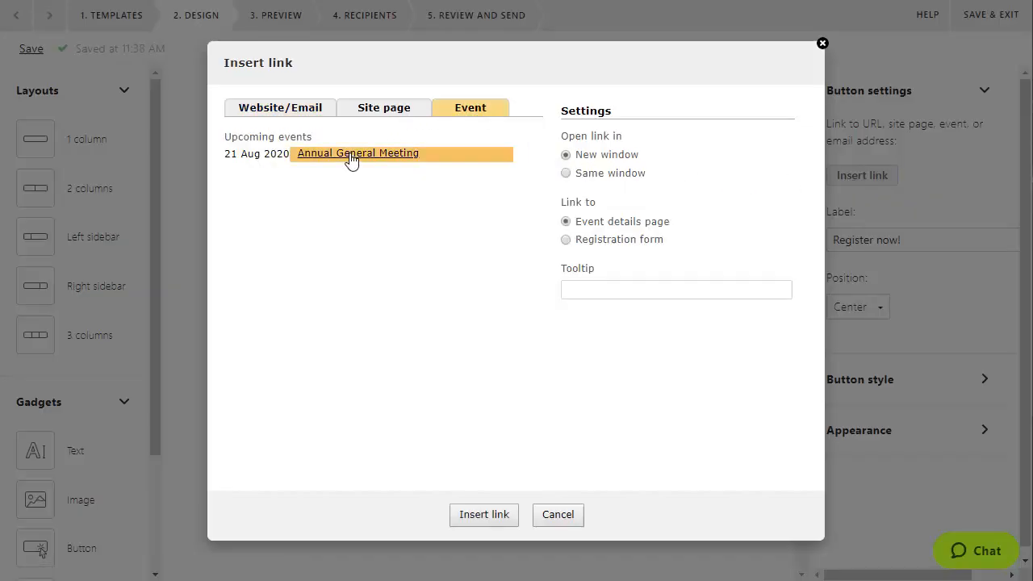
pyautogui.click(567, 290)
pyautogui.write('Register for AGM')
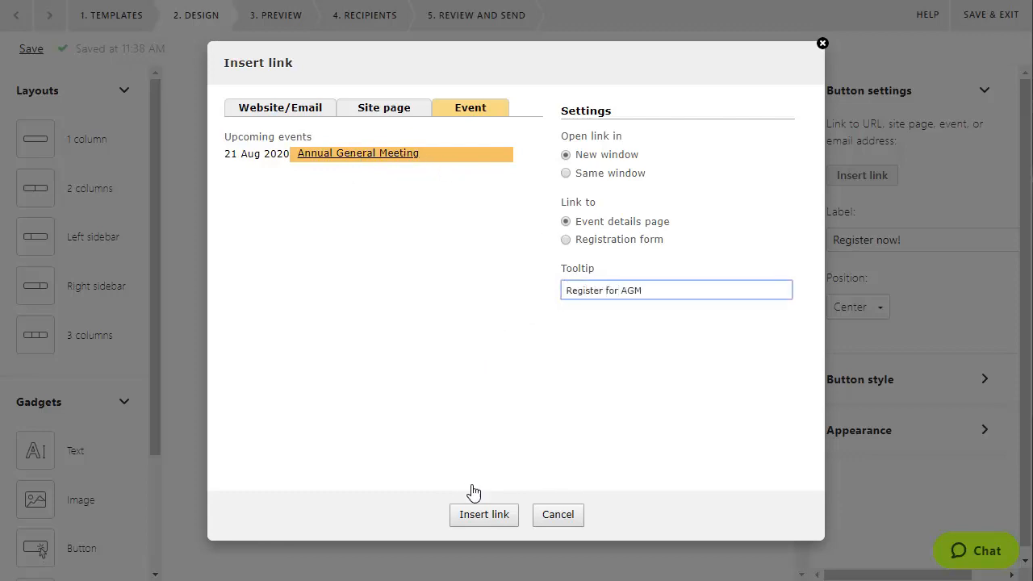
pyautogui.click(472, 520)
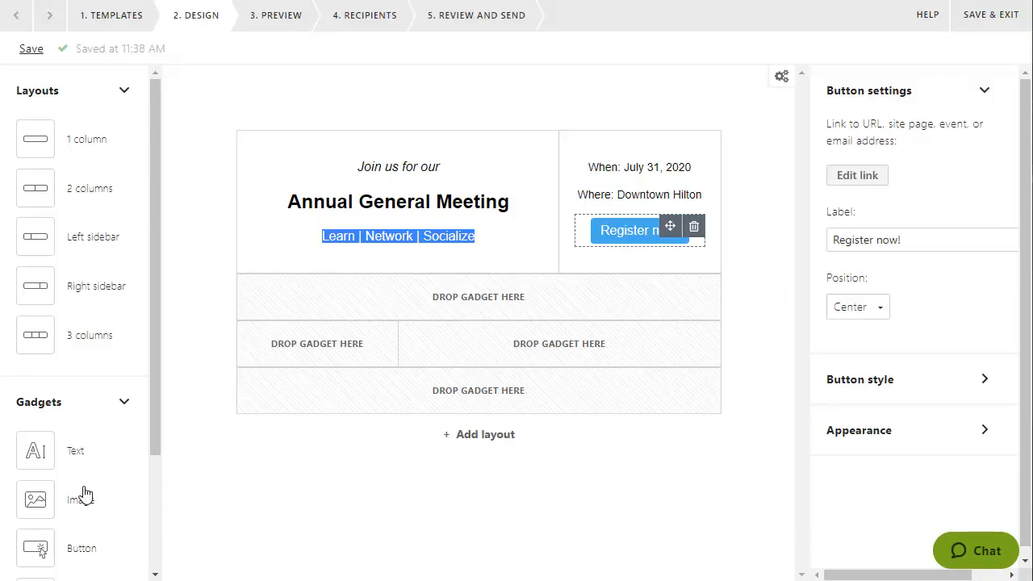
# Add a text gadget to the single-column second row containing the "Hello ," greeting and the meeting invitation and Board elections paragraphs
pyautogui.moveTo(35, 446); pyautogui.dragTo(433, 300)
pyautogui.click(443, 309)
pyautogui.write('Hello , Join us for our Annual General Meeting and learn what the organization has been up to. Network with your fellow members and help us review the successes and challenges of the past year, and plan for next year. Elections to the Board will be held. As well, there will also be educational seminars and social opportunities.')
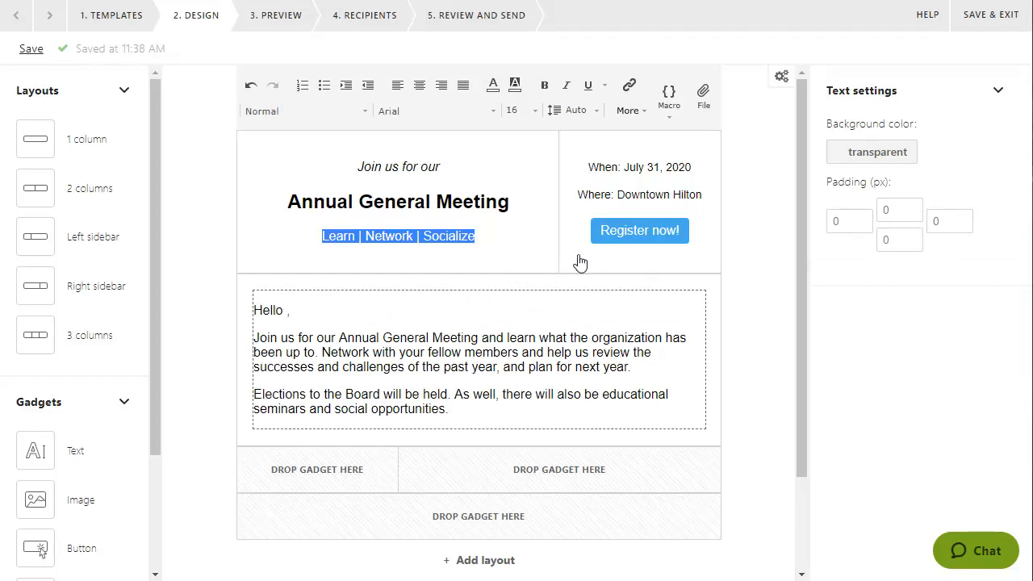
# Insert the {Contact_First_Name} macro after "Hello" in the greeting line of the invitation text
pyautogui.click(669, 108)
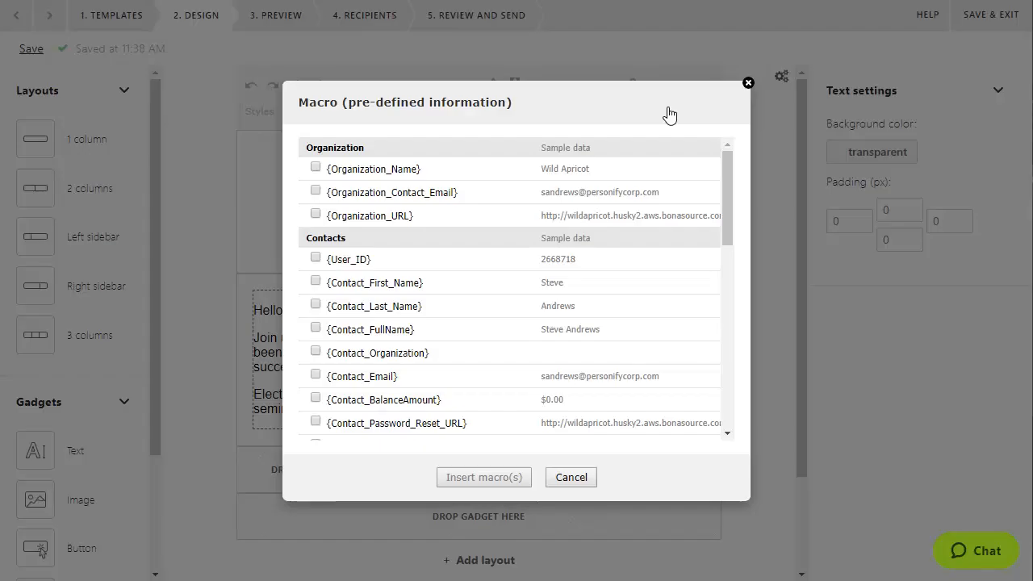
pyautogui.click(315, 282)
pyautogui.click(456, 480)
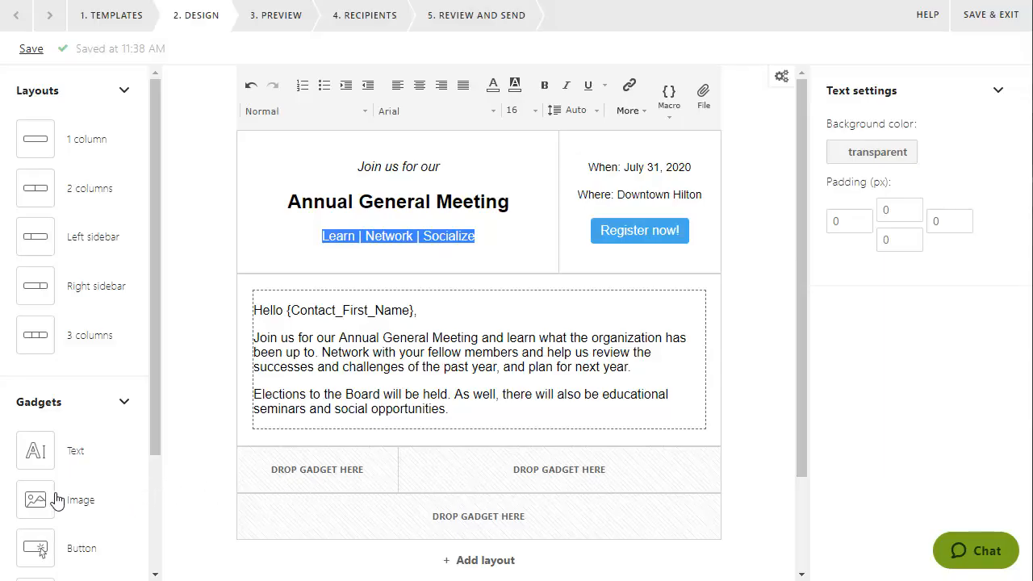
# Add an image gadget to the wide column of the third row and insert President image.jpg into it
pyautogui.moveTo(35, 508); pyautogui.dragTo(462, 480)
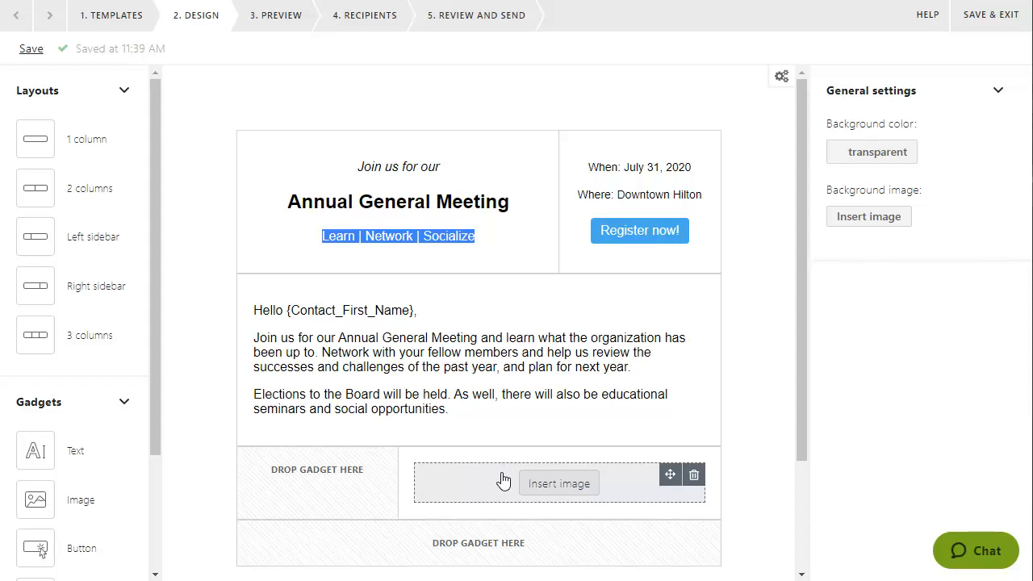
pyautogui.click(549, 485)
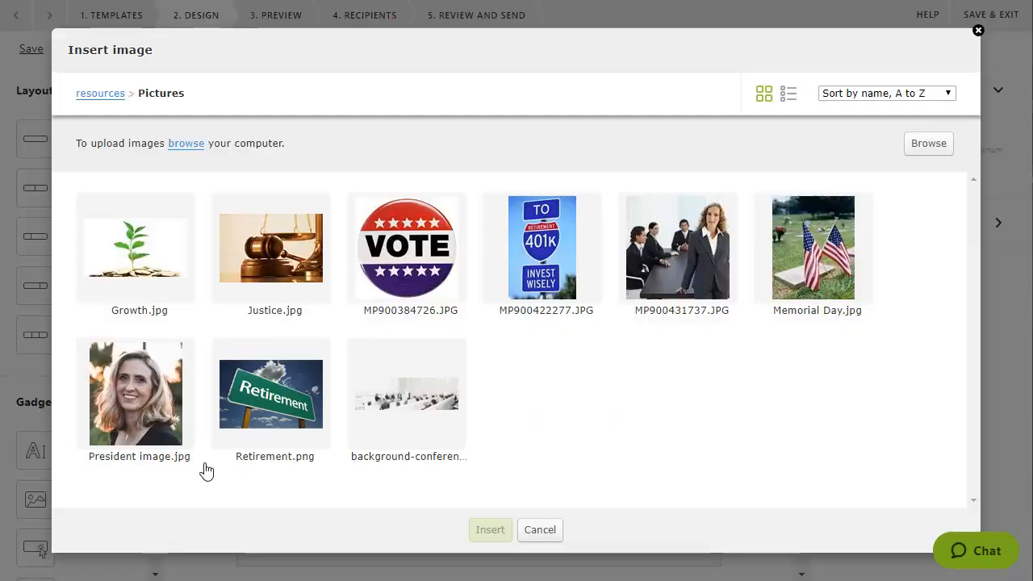
pyautogui.click(150, 434)
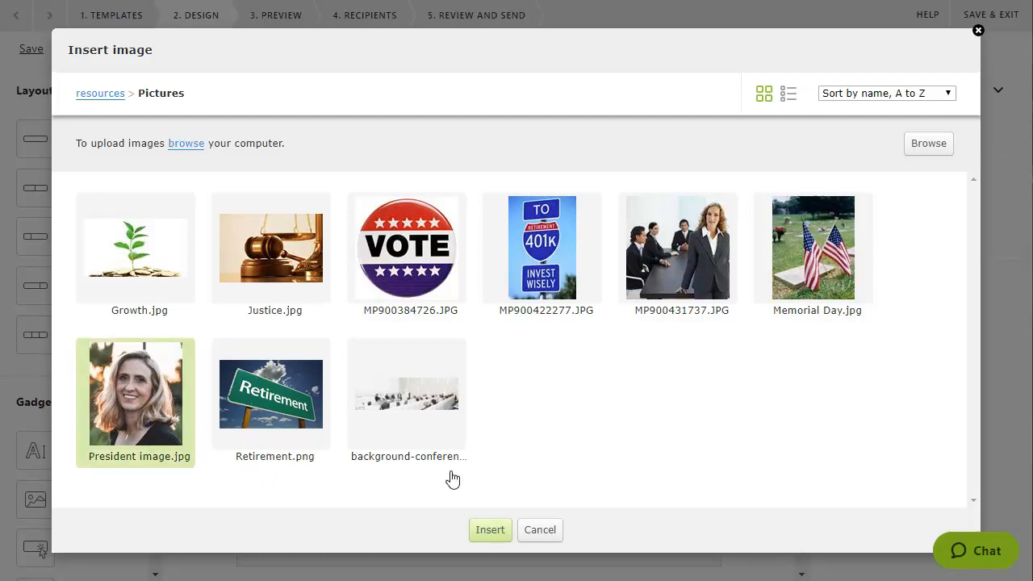
pyautogui.click(488, 526)
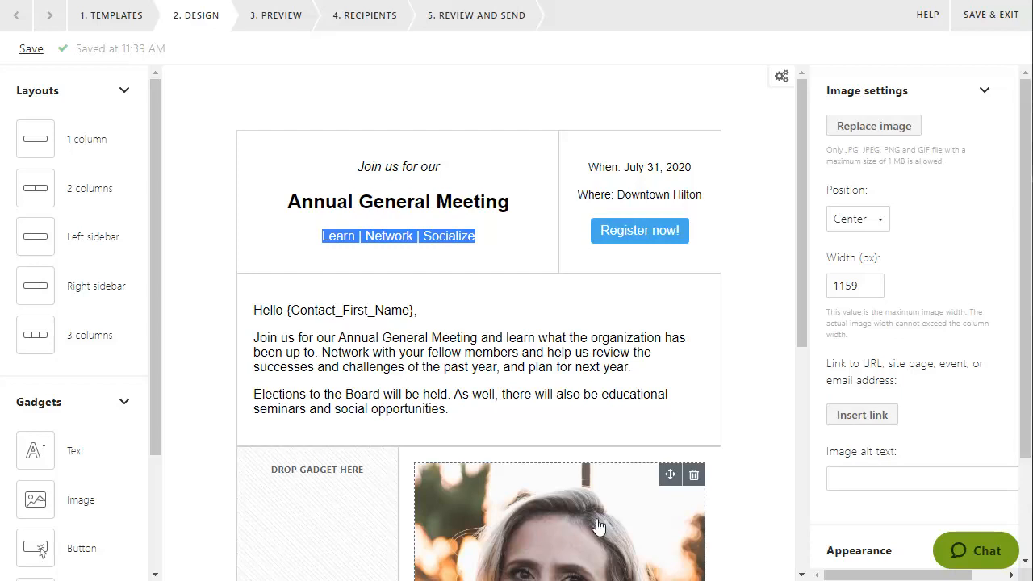
# Align the president's image to the left and set its width to 100 px
pyautogui.click(859, 230)
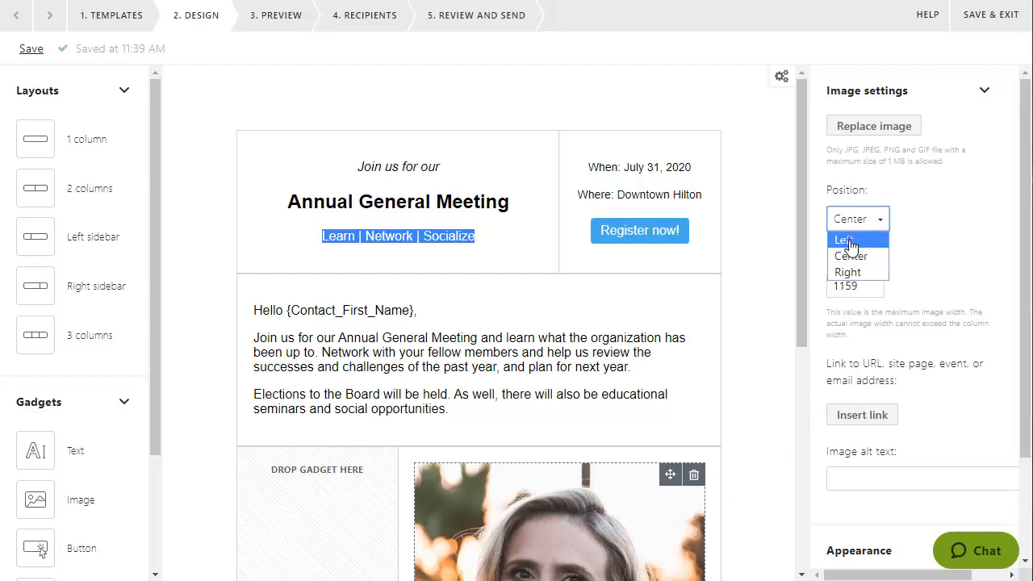
pyautogui.click(849, 240)
pyautogui.doubleClick(835, 287)
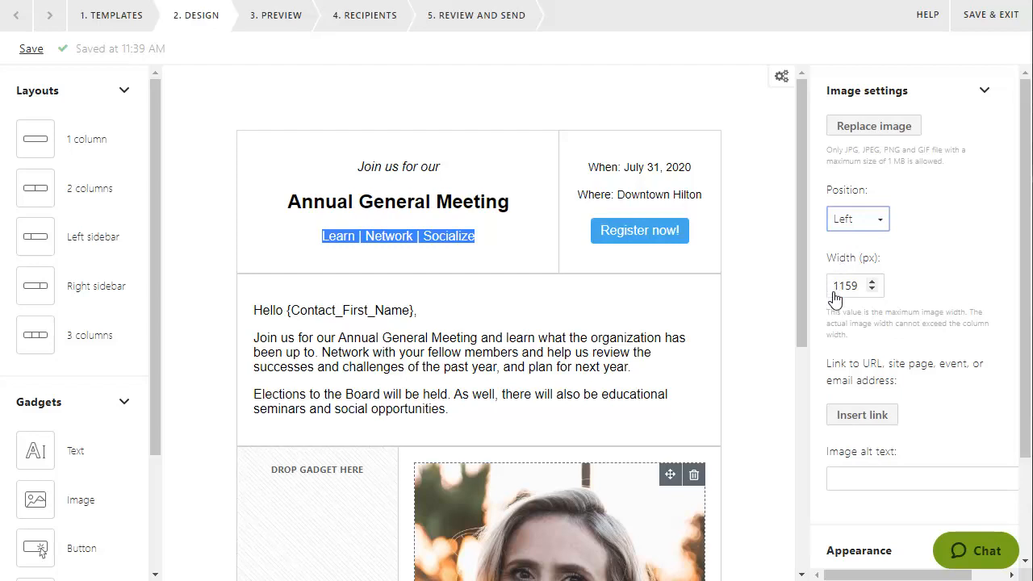
pyautogui.write('100')
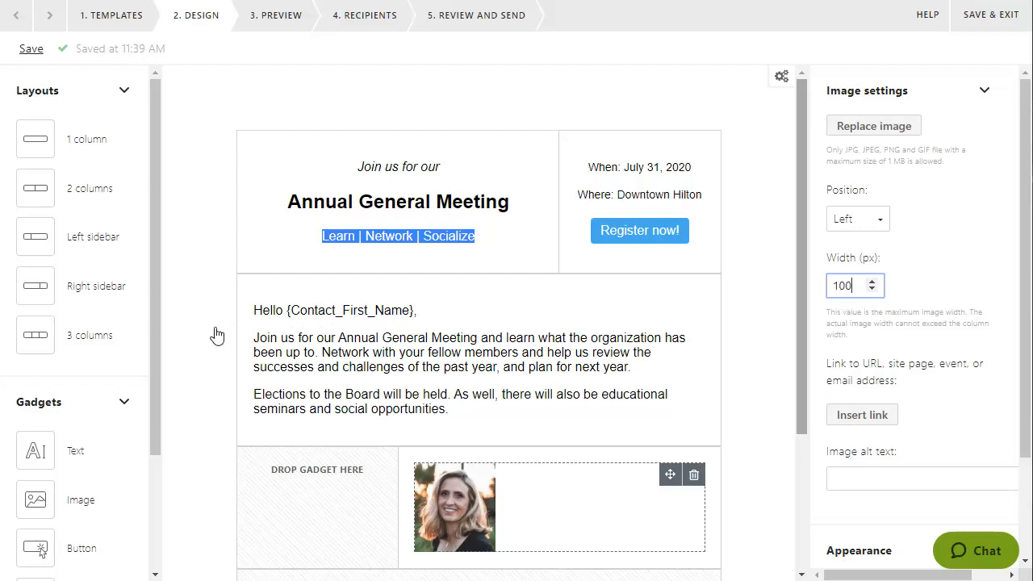
# Add a text gadget beside the president's image containing the lines "Best regards," and "Board President"
pyautogui.moveTo(32, 448); pyautogui.dragTo(328, 493)
pyautogui.click(326, 488)
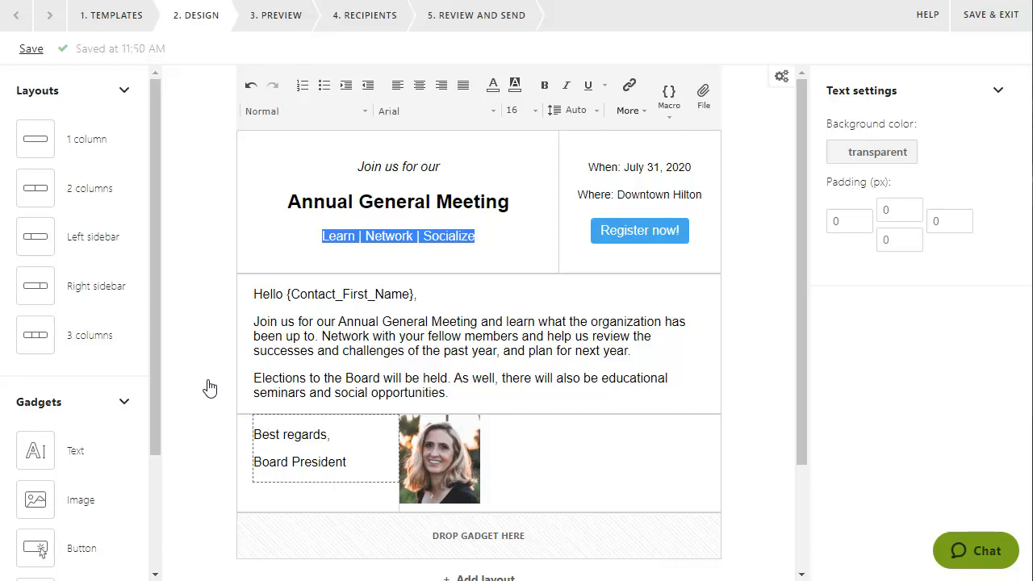
# Set the conference picture ("background-conferen...") as the background image of the Annual General Meeting header row
pyautogui.click(178, 149)
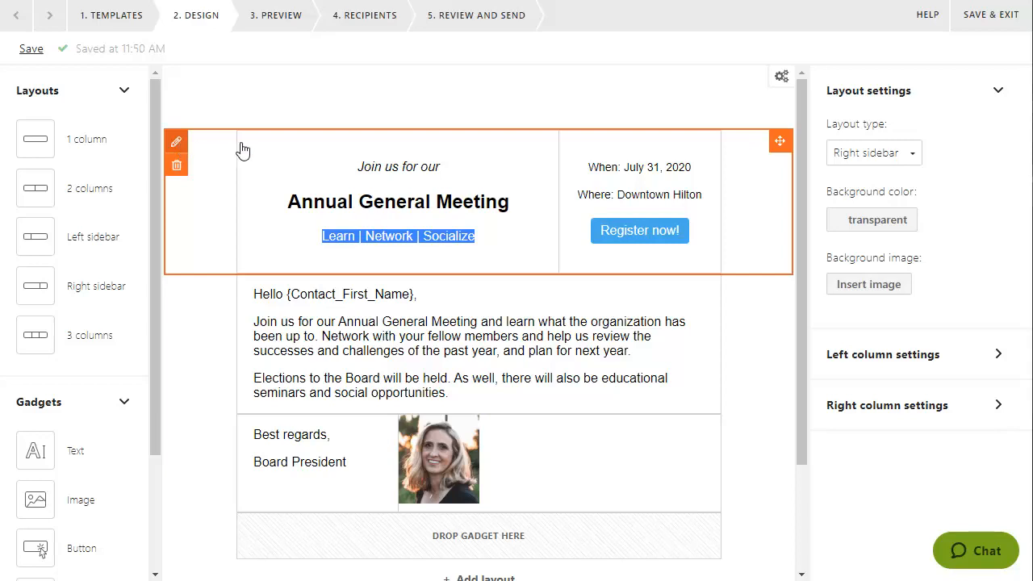
pyautogui.click(848, 288)
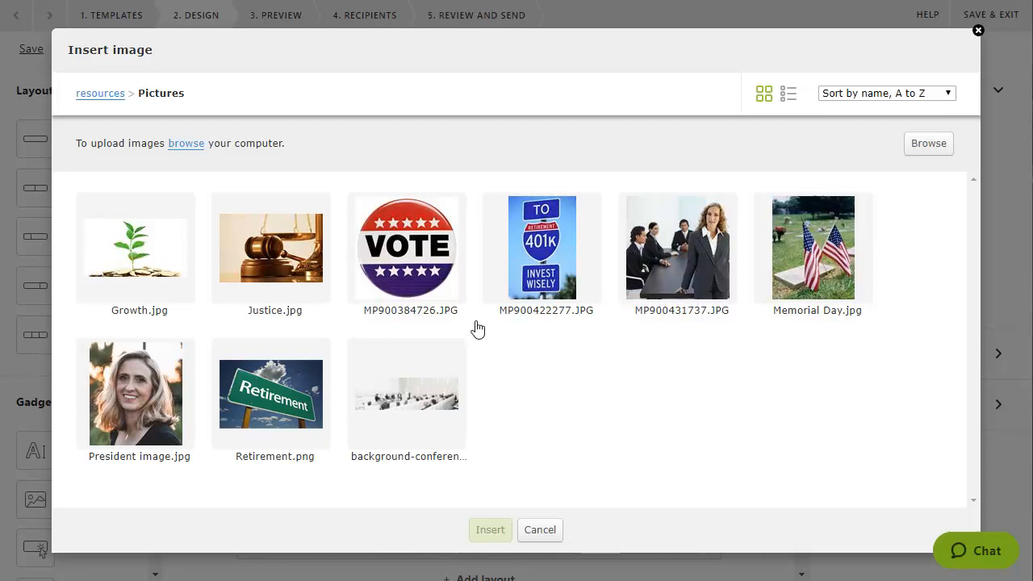
pyautogui.click(400, 392)
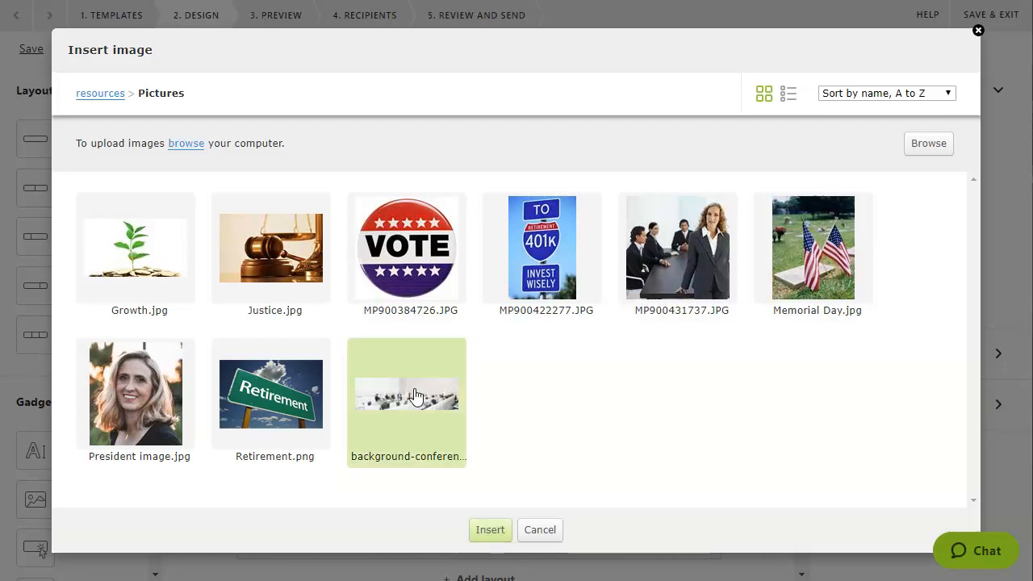
pyautogui.click(491, 531)
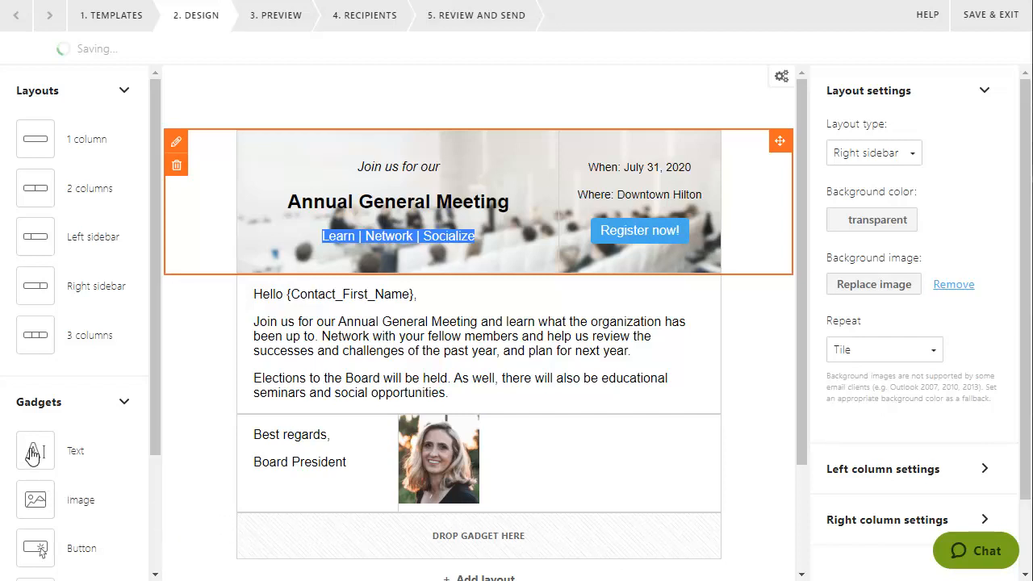
# Add a text gadget to the empty last row with the "This message was sent to you by {Organization_Name}." line and the unsubscribe sentence
pyautogui.moveTo(35, 450); pyautogui.dragTo(370, 540)
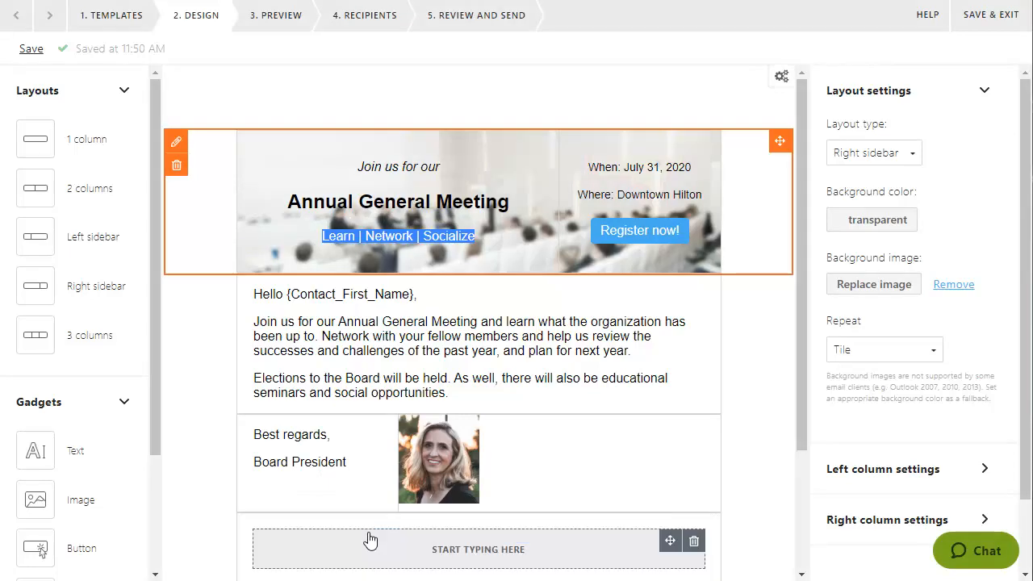
pyautogui.click(435, 551)
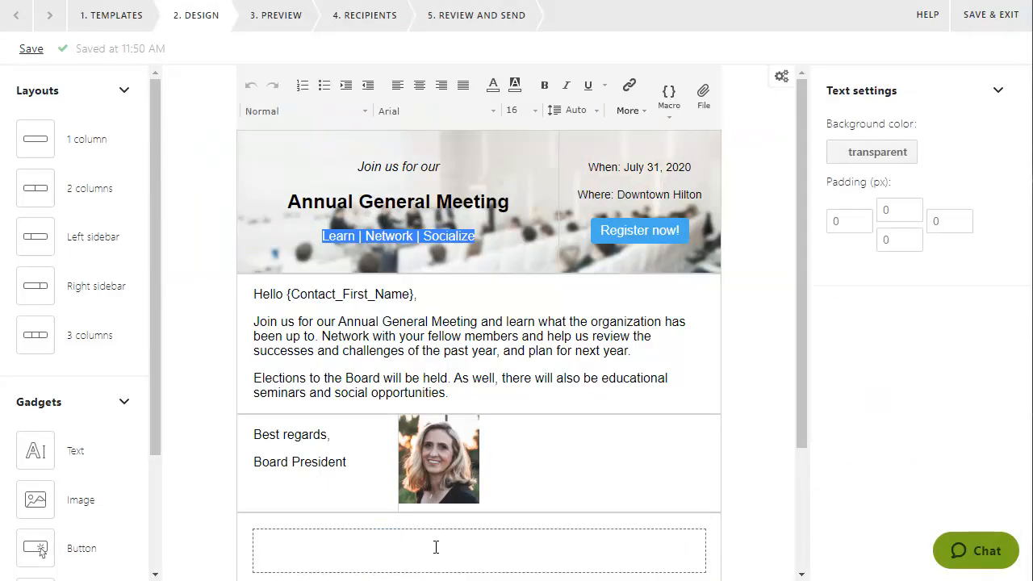
pyautogui.write('This message was sent to you by {Organization_Name}. If you no longer wish to receive these emails, you can unsubscribe at any time.')
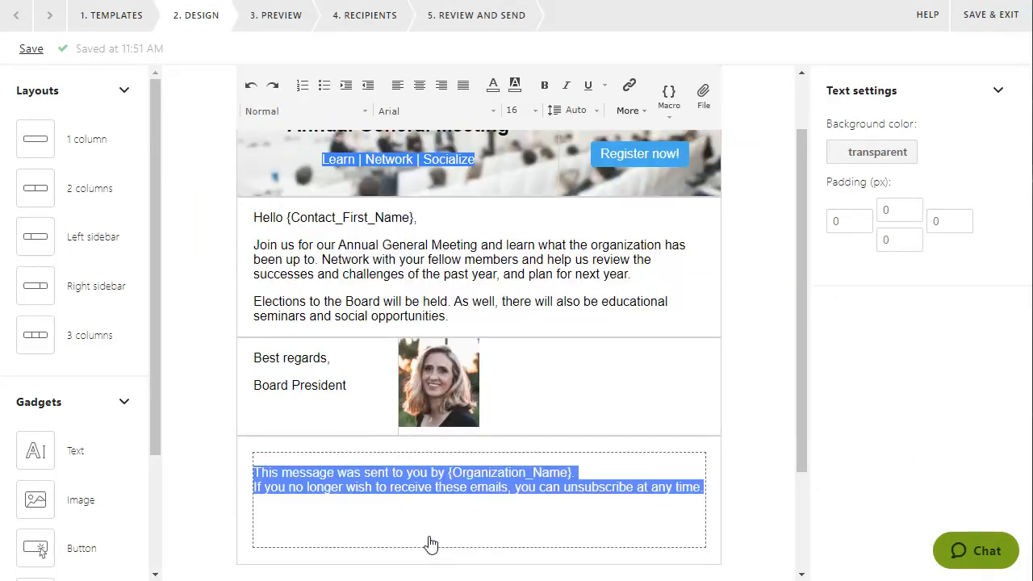
# Center the footer text and set its font size to 14
pyautogui.click(420, 86)
pyautogui.click(535, 111)
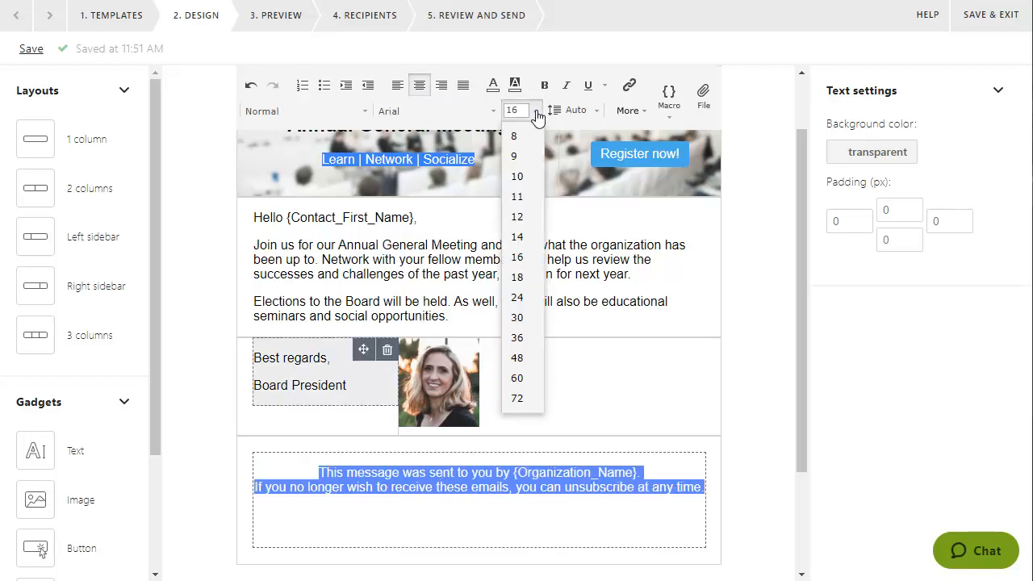
pyautogui.click(517, 237)
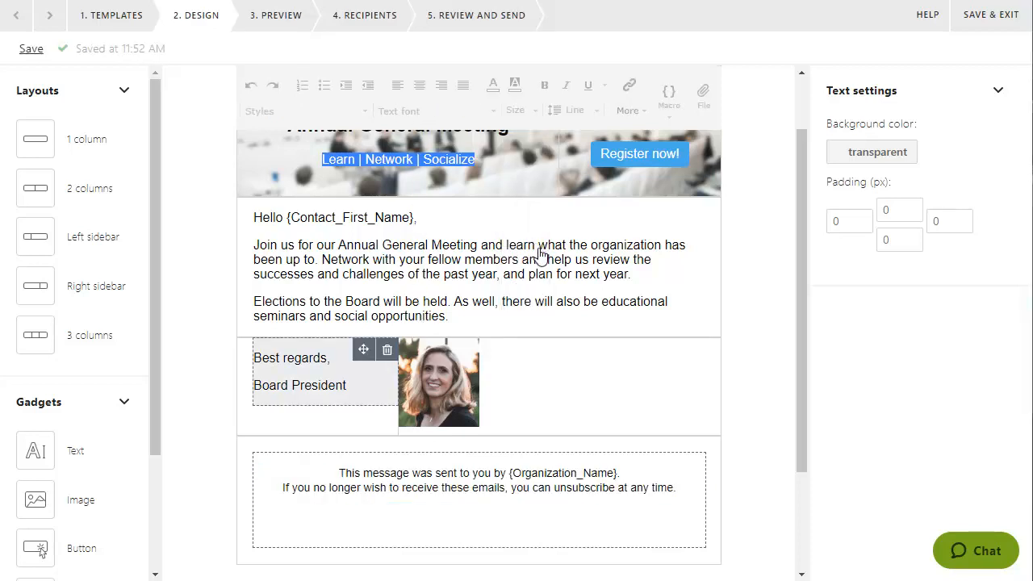
# Link the word "unsubscribe" in the footer text to the URL macro {Unsubscribe_Url}
pyautogui.doubleClick(559, 494)
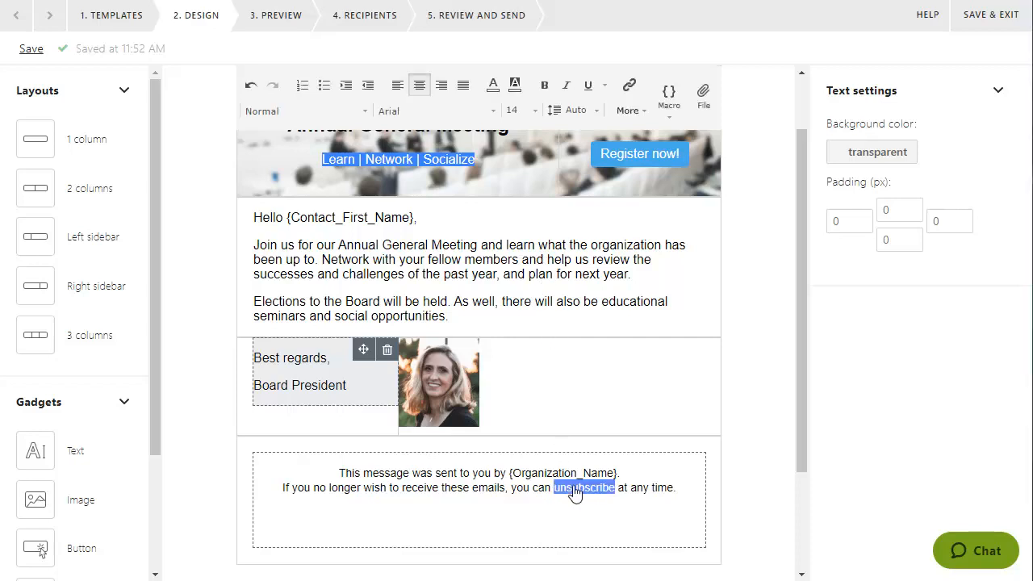
pyautogui.click(630, 85)
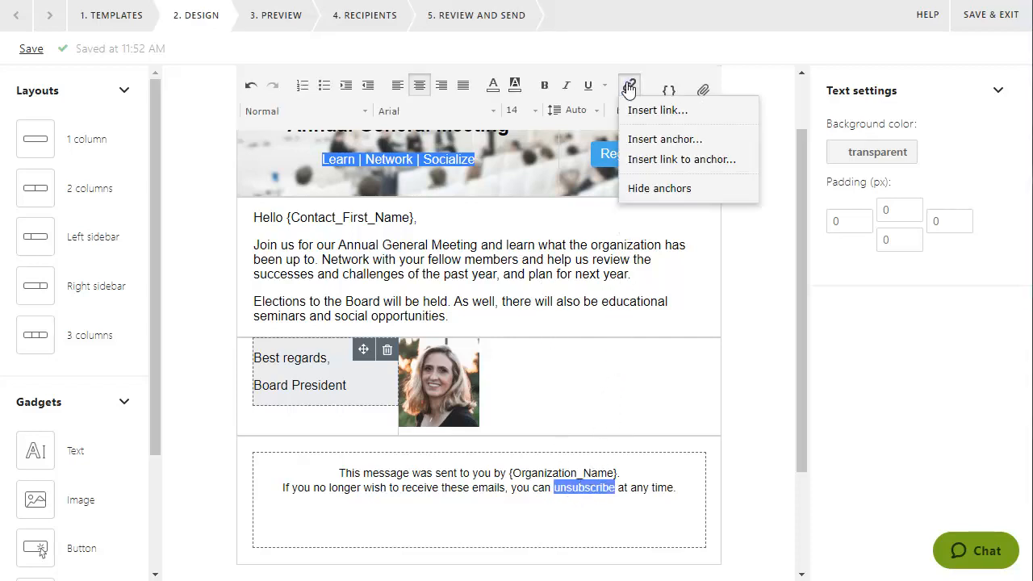
pyautogui.click(646, 113)
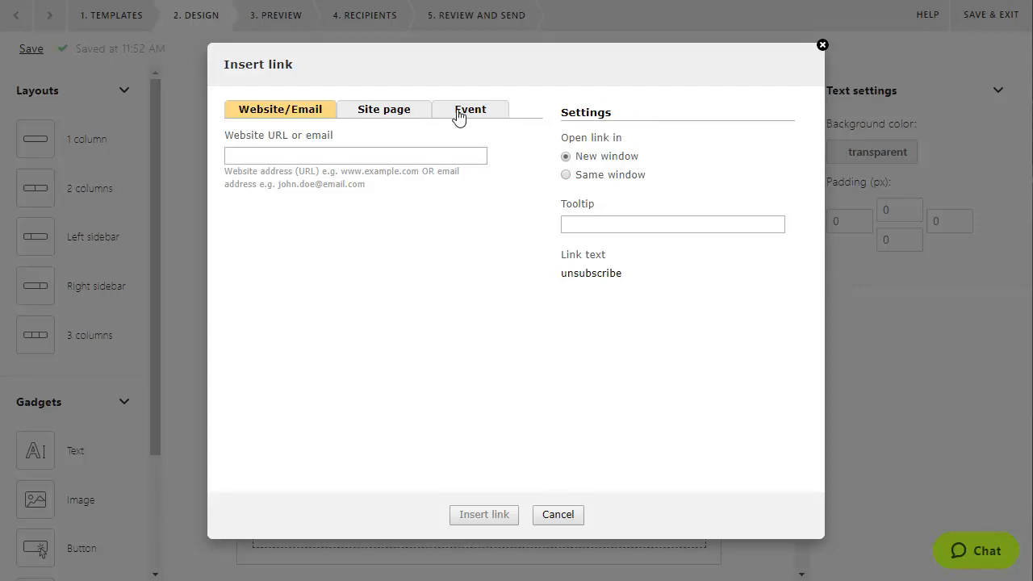
pyautogui.click(247, 162)
pyautogui.write('{Unsubscribe_Url}')
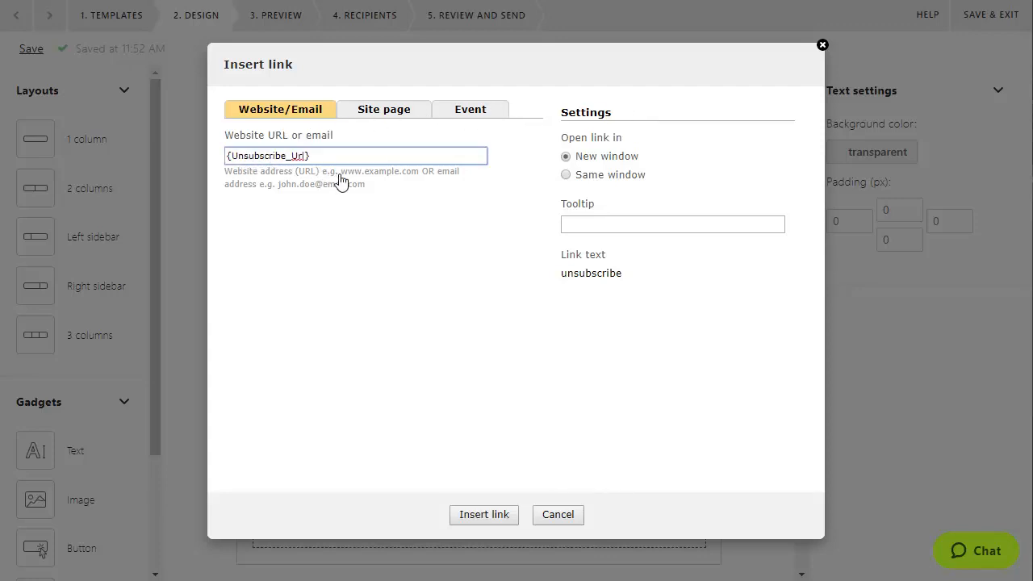
pyautogui.click(484, 516)
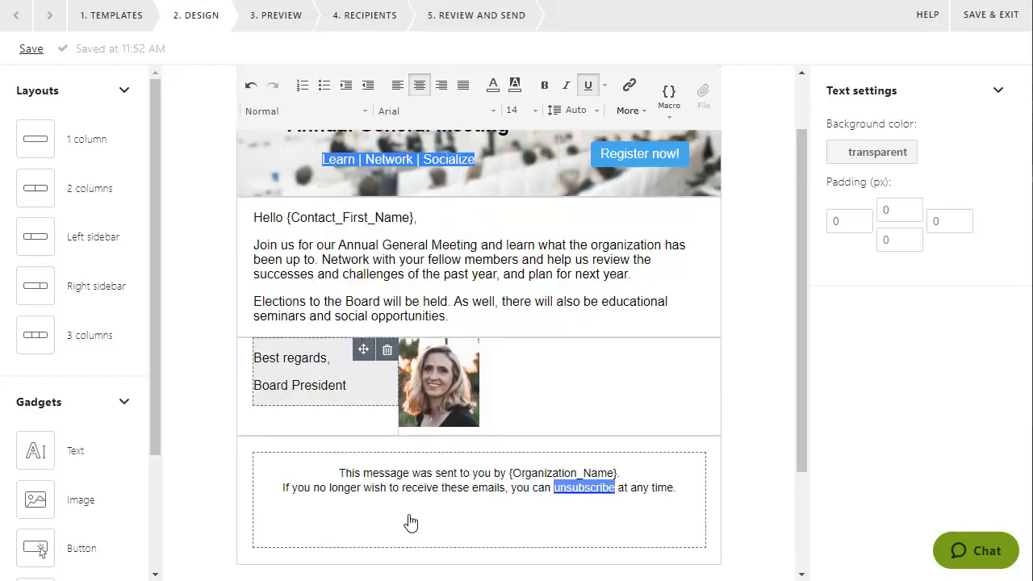
# Set the footer row's background color to #eeeeee and its column's upper and lower padding to 10 px
pyautogui.click(174, 451)
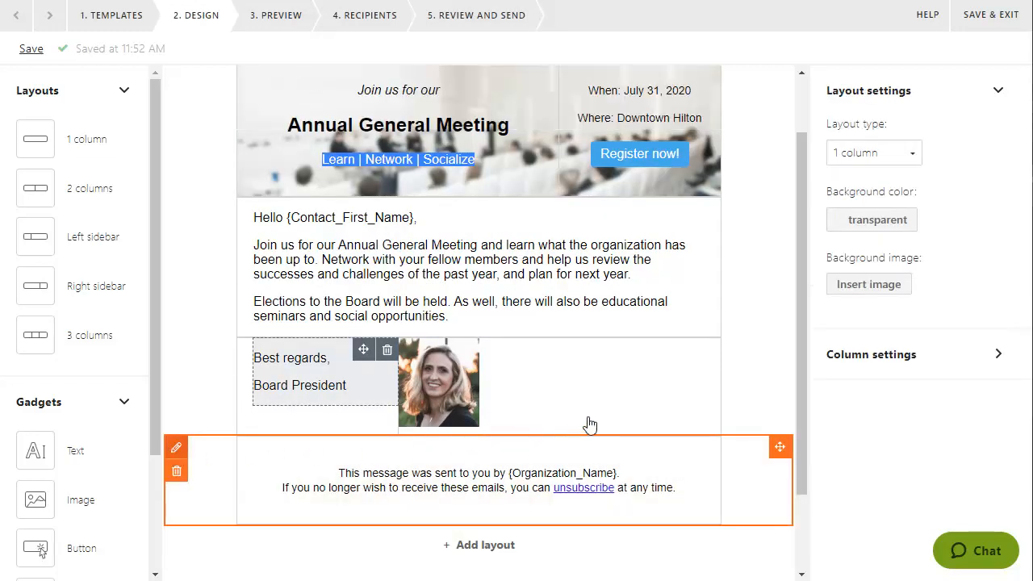
pyautogui.click(874, 225)
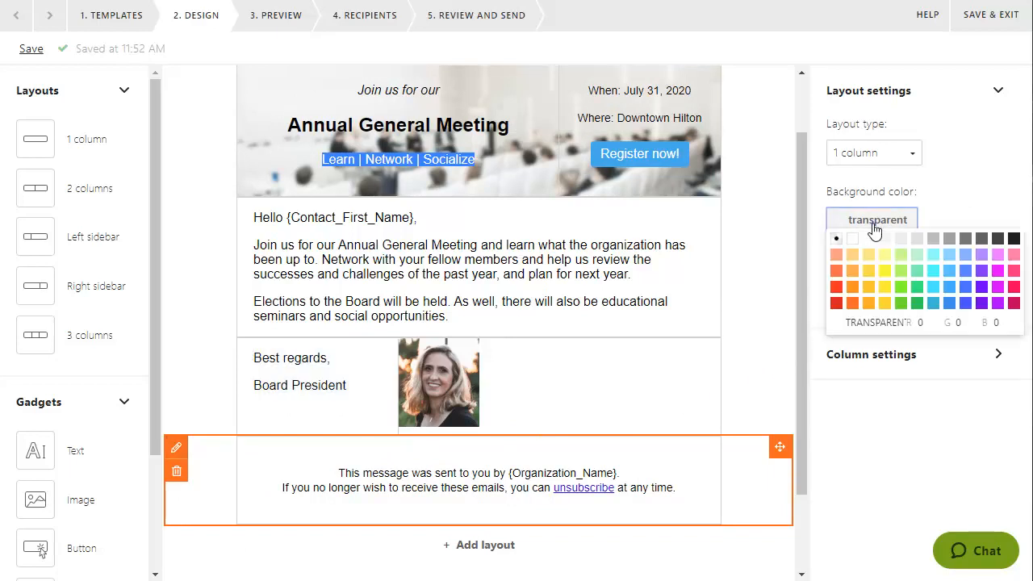
pyautogui.click(901, 242)
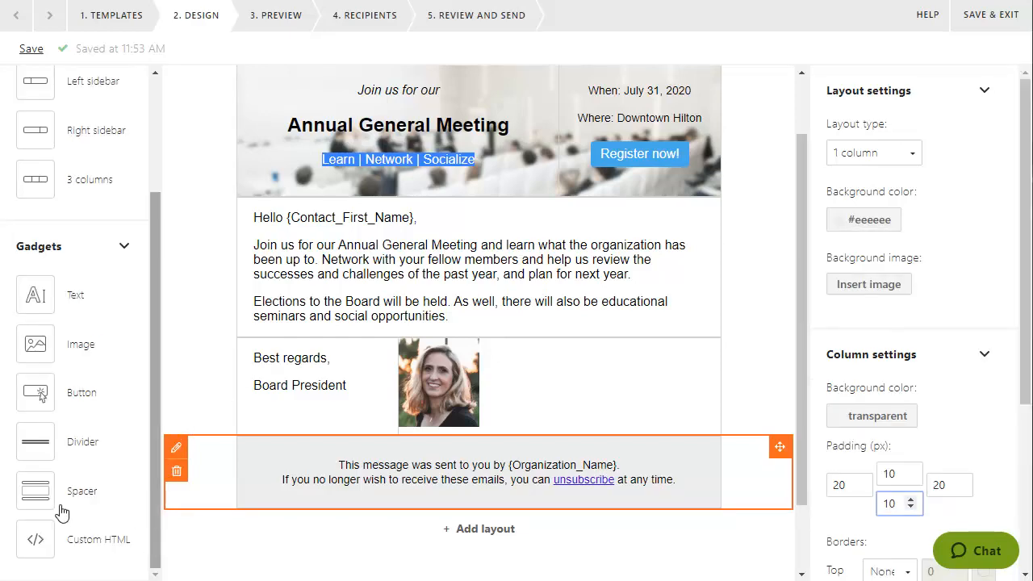
# Add a divider between the header row and the greeting text, with its upper and lower padding set to 0 px
pyautogui.moveTo(35, 442); pyautogui.dragTo(425, 207)
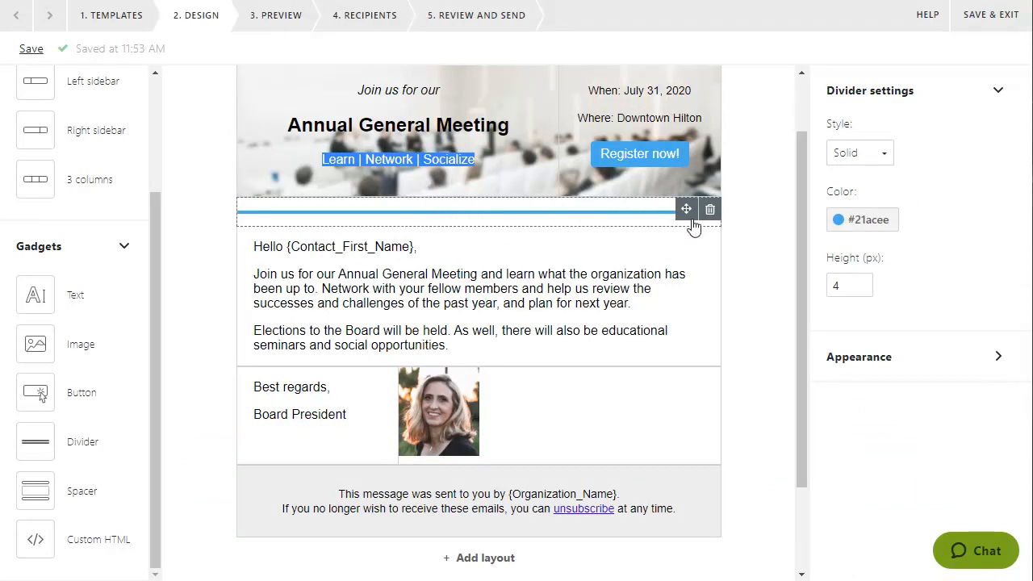
pyautogui.click(853, 341)
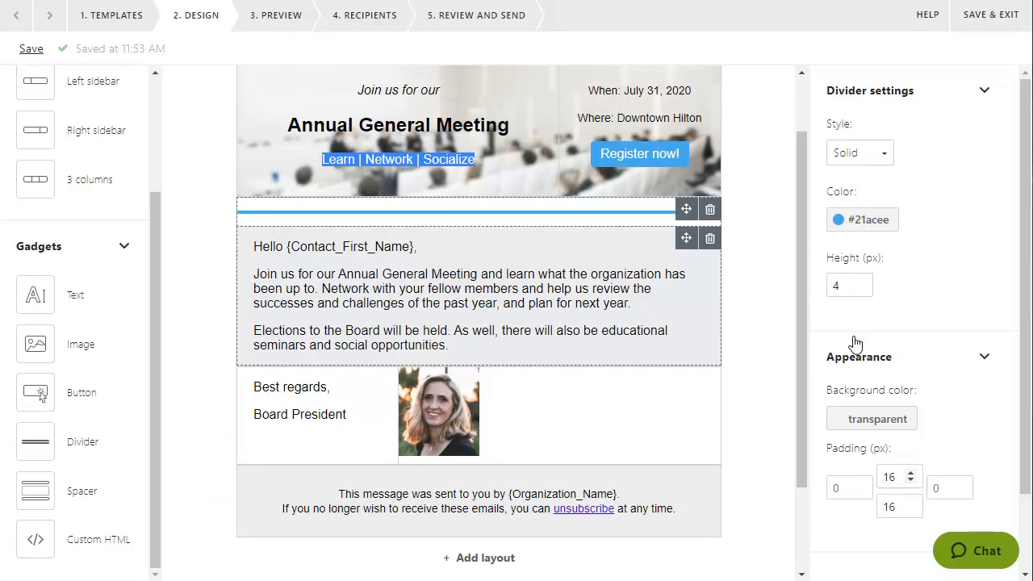
pyautogui.click(910, 480)
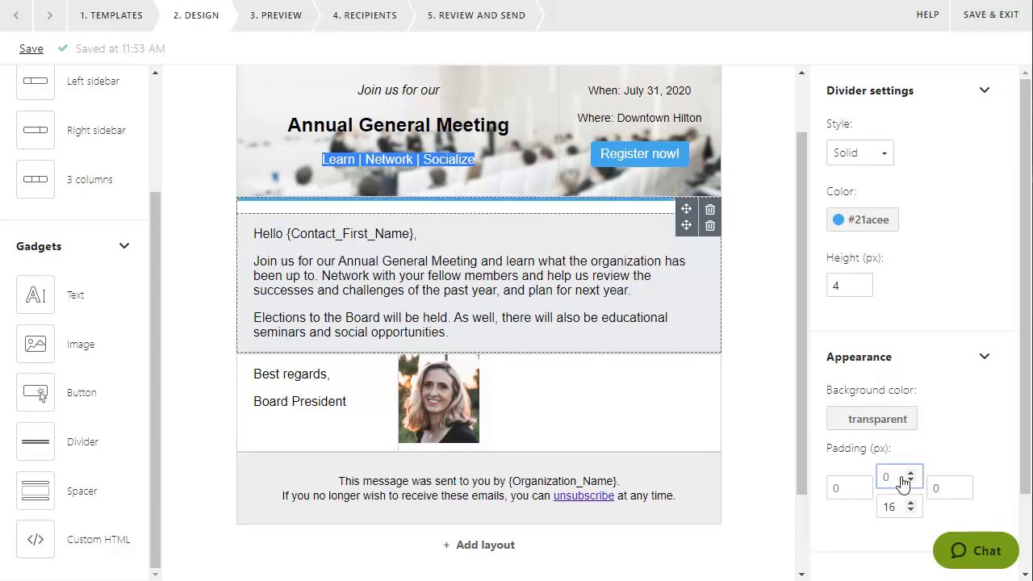
pyautogui.click(909, 510)
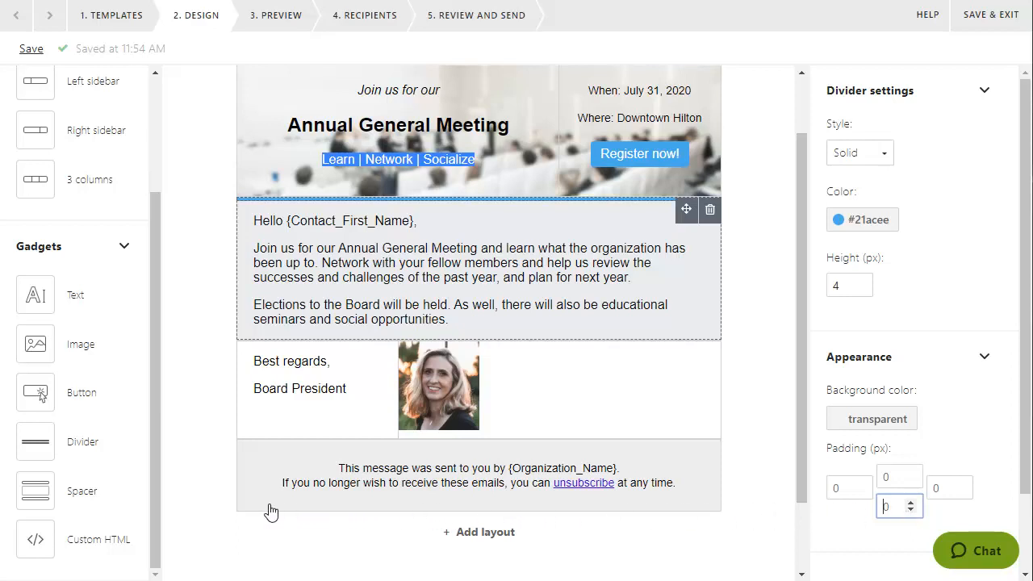
pyautogui.click(37, 505)
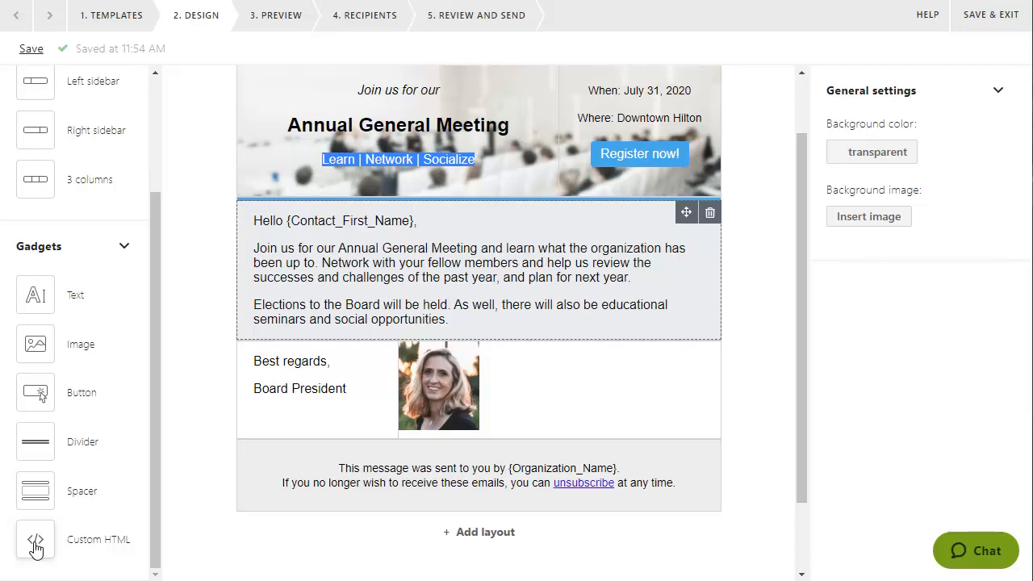
# Preview the email in the desktop version and in the mobile version
pyautogui.click(279, 15)
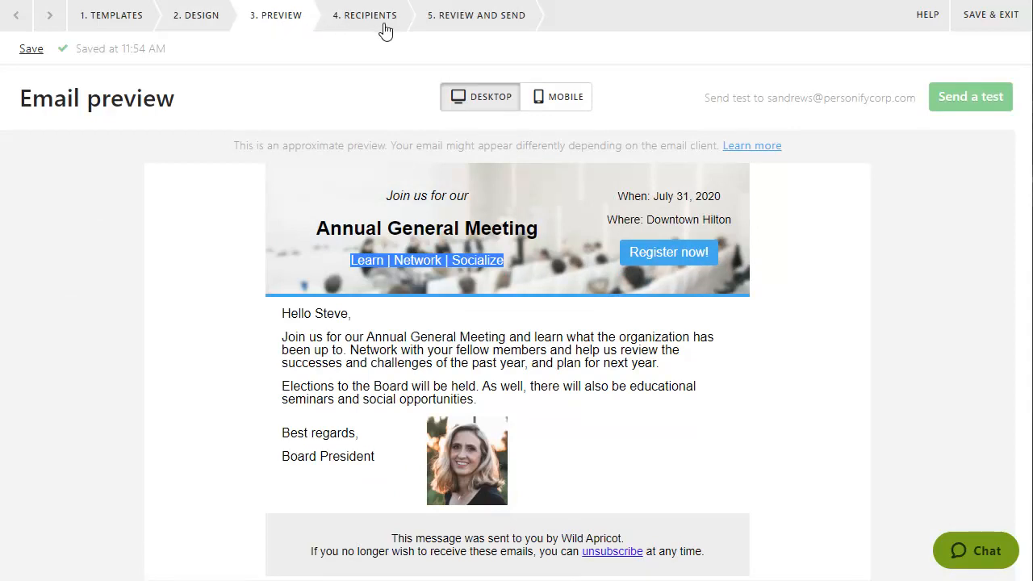
pyautogui.click(562, 103)
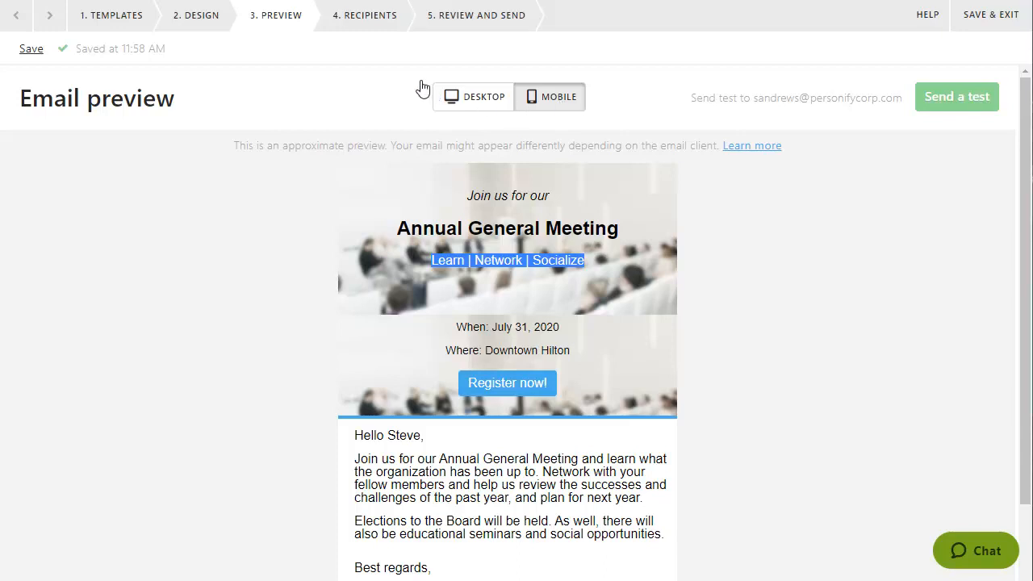
# Set the email's subject to "Join us for our Annual General Meeting" in the recipients stage
pyautogui.click(375, 28)
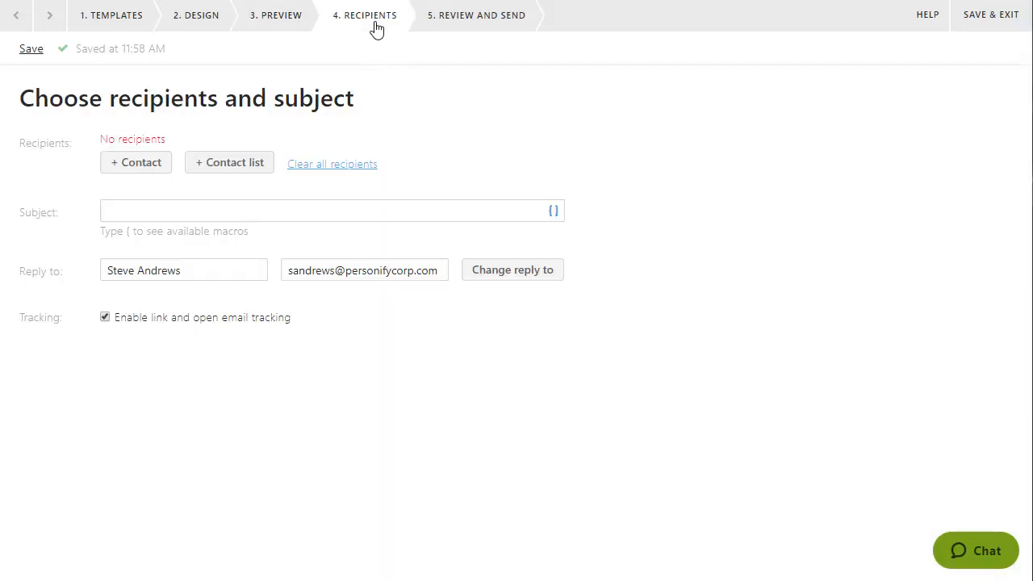
pyautogui.click(104, 212)
pyautogui.write('Join us for our Annual General Meeting')
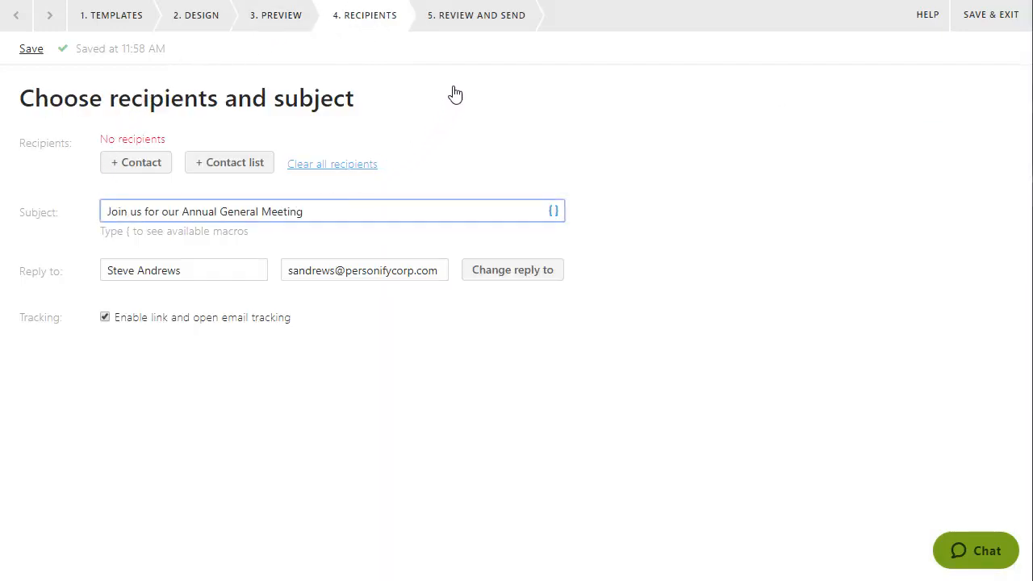
# Check the email's delivery setup and follow its prompt to choose the missing recipients
pyautogui.click(471, 27)
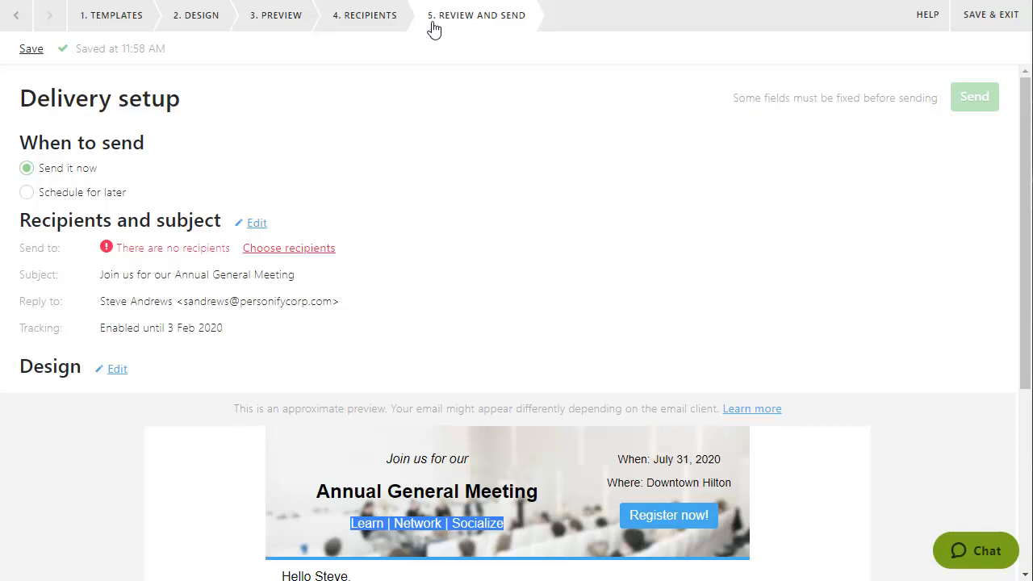
pyautogui.click(290, 250)
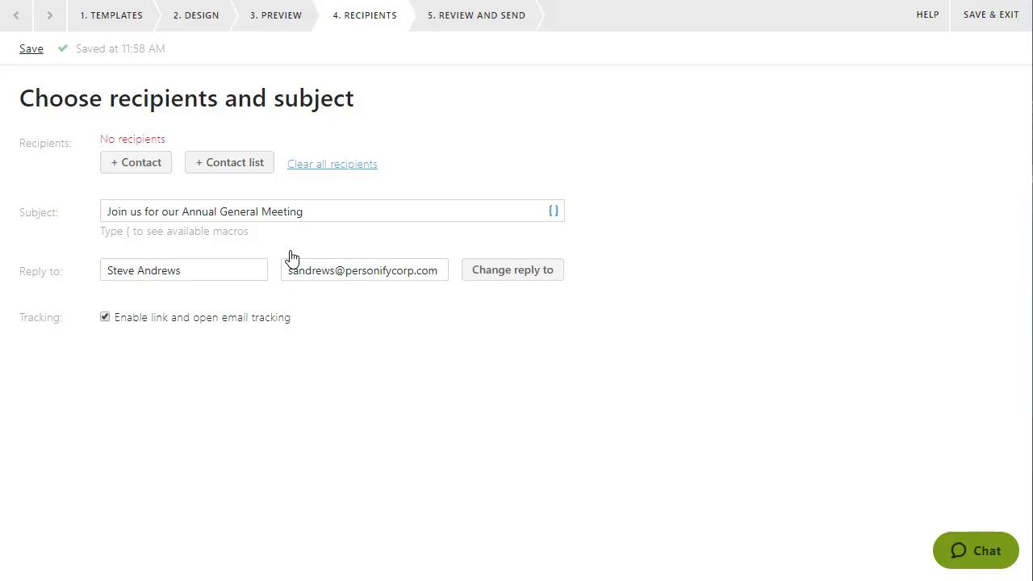